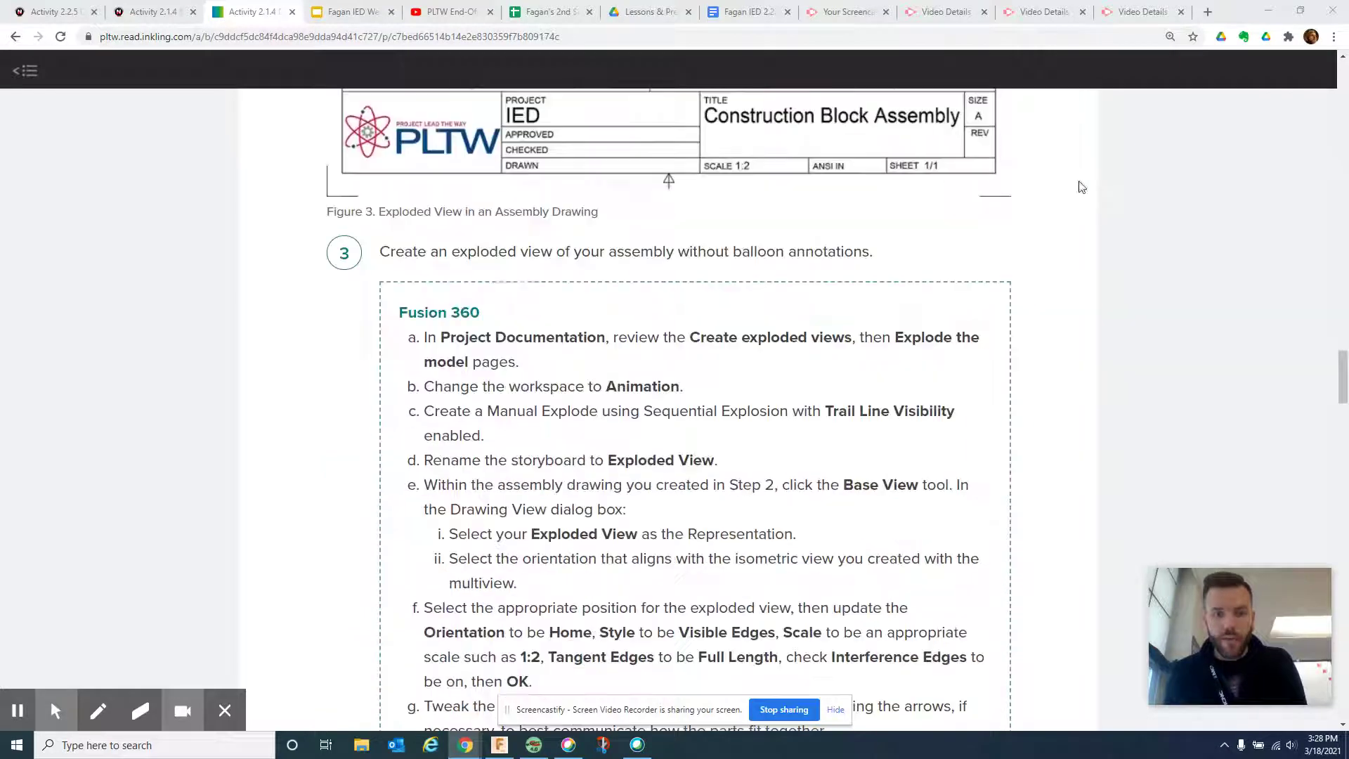
- Examine the exploded-view instructions, the exploded piston assembly, its assembly drawing and the available workspaces
scroll(982, 299, down, 1)
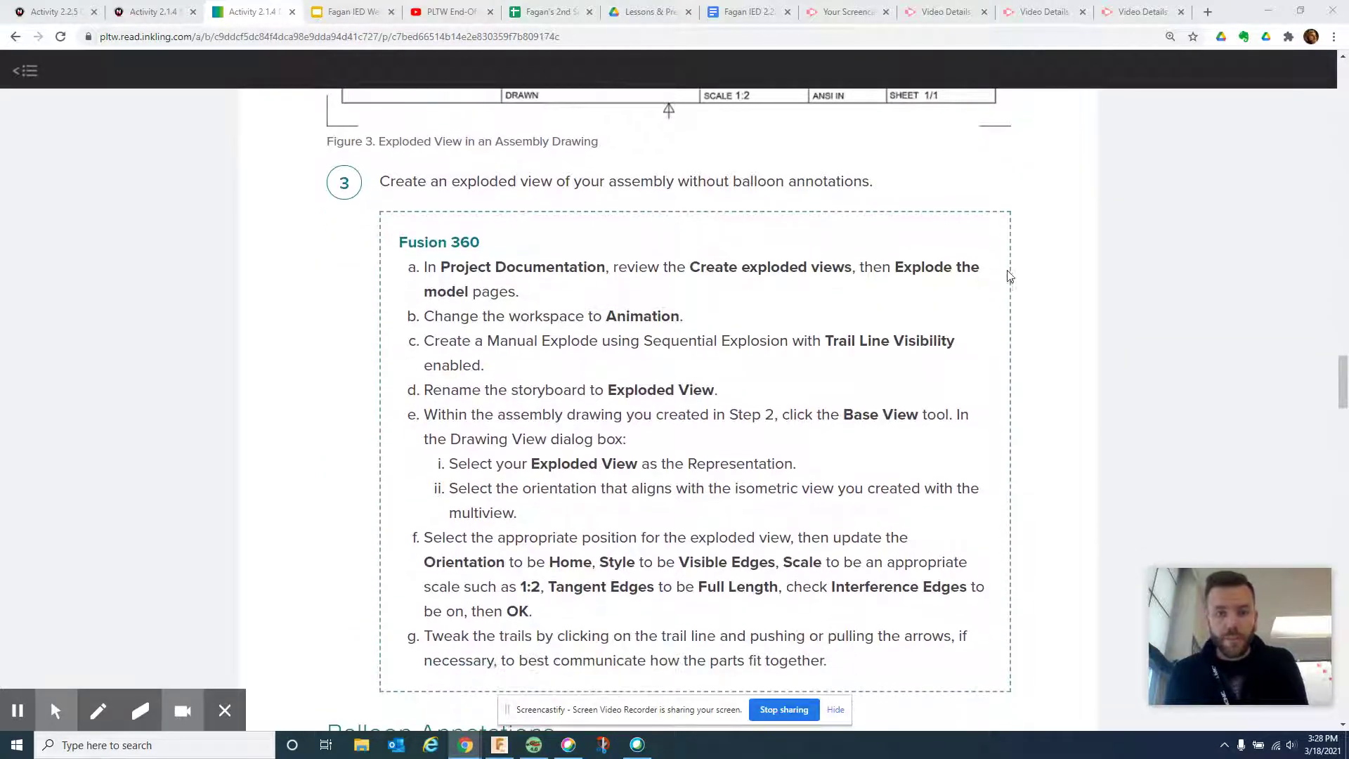
click(498, 745)
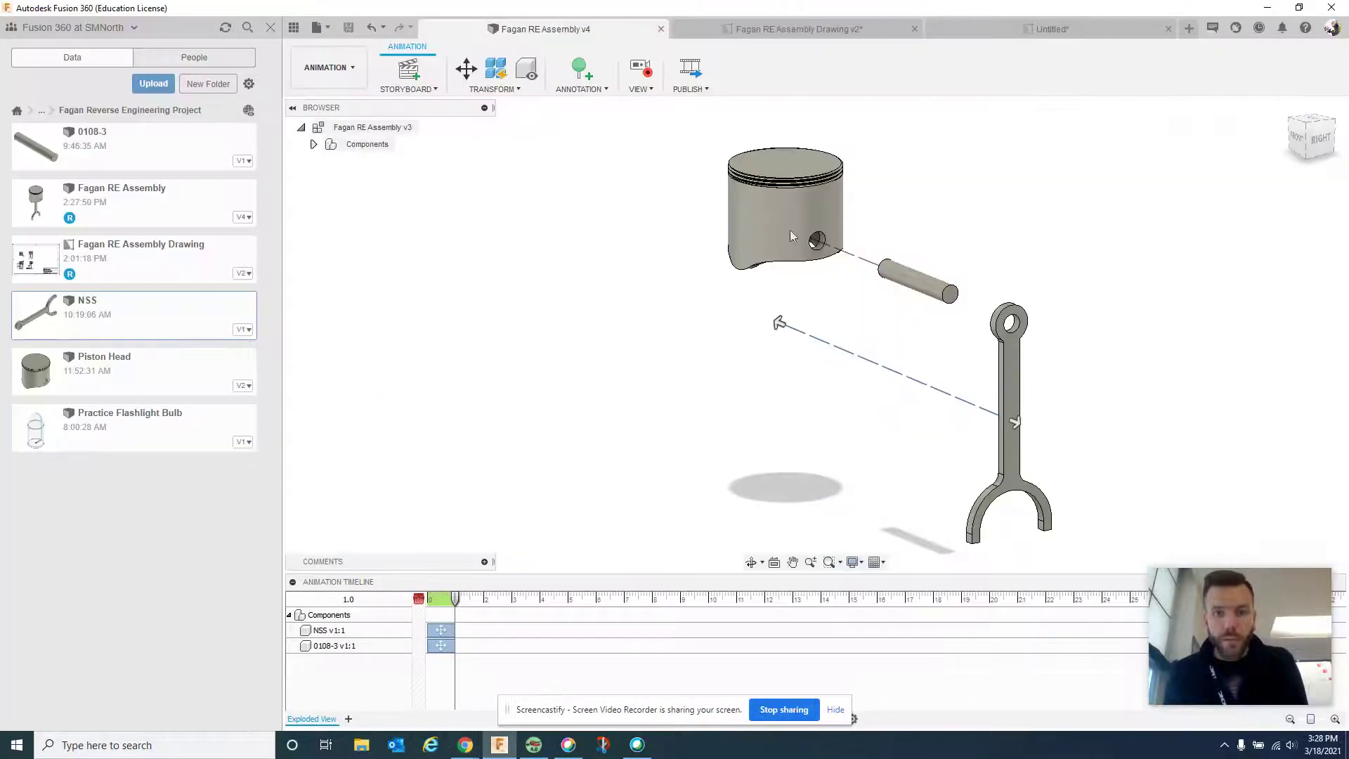
click(776, 30)
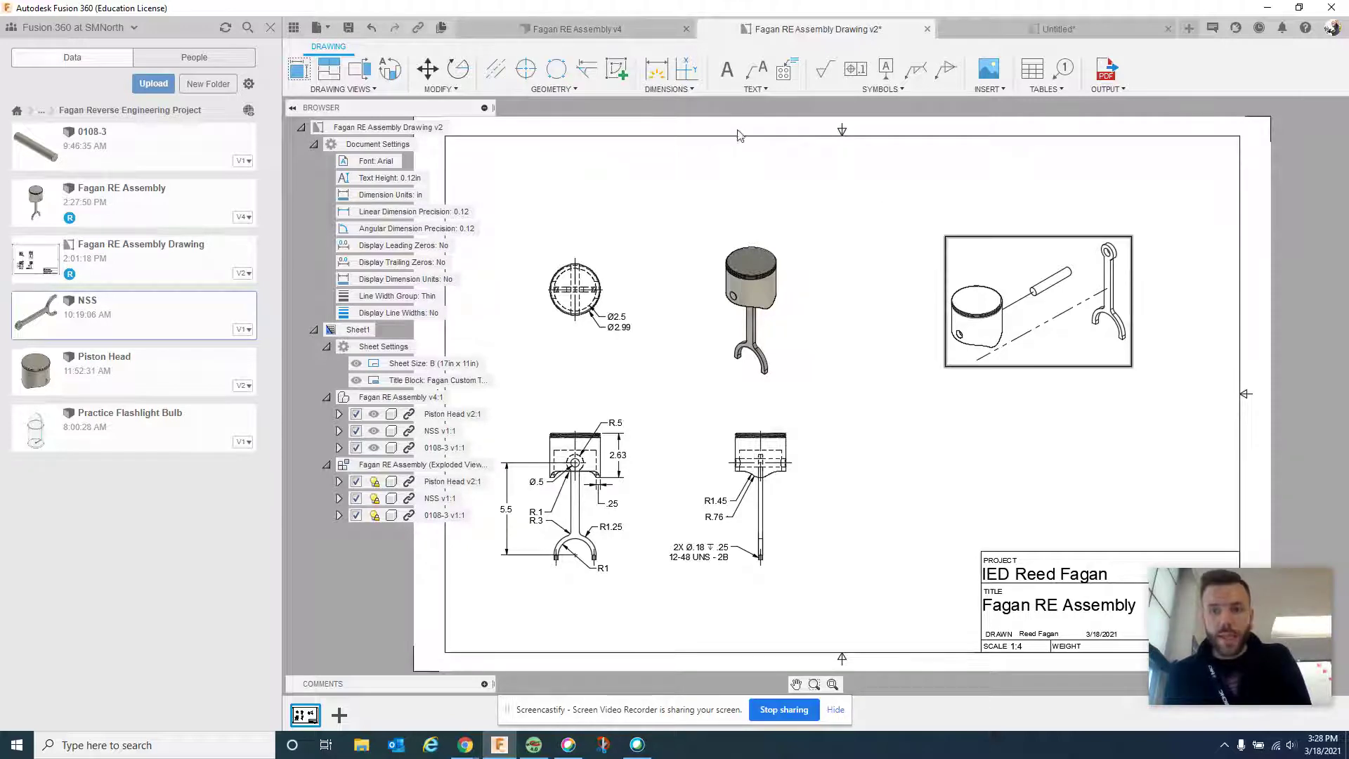
click(554, 32)
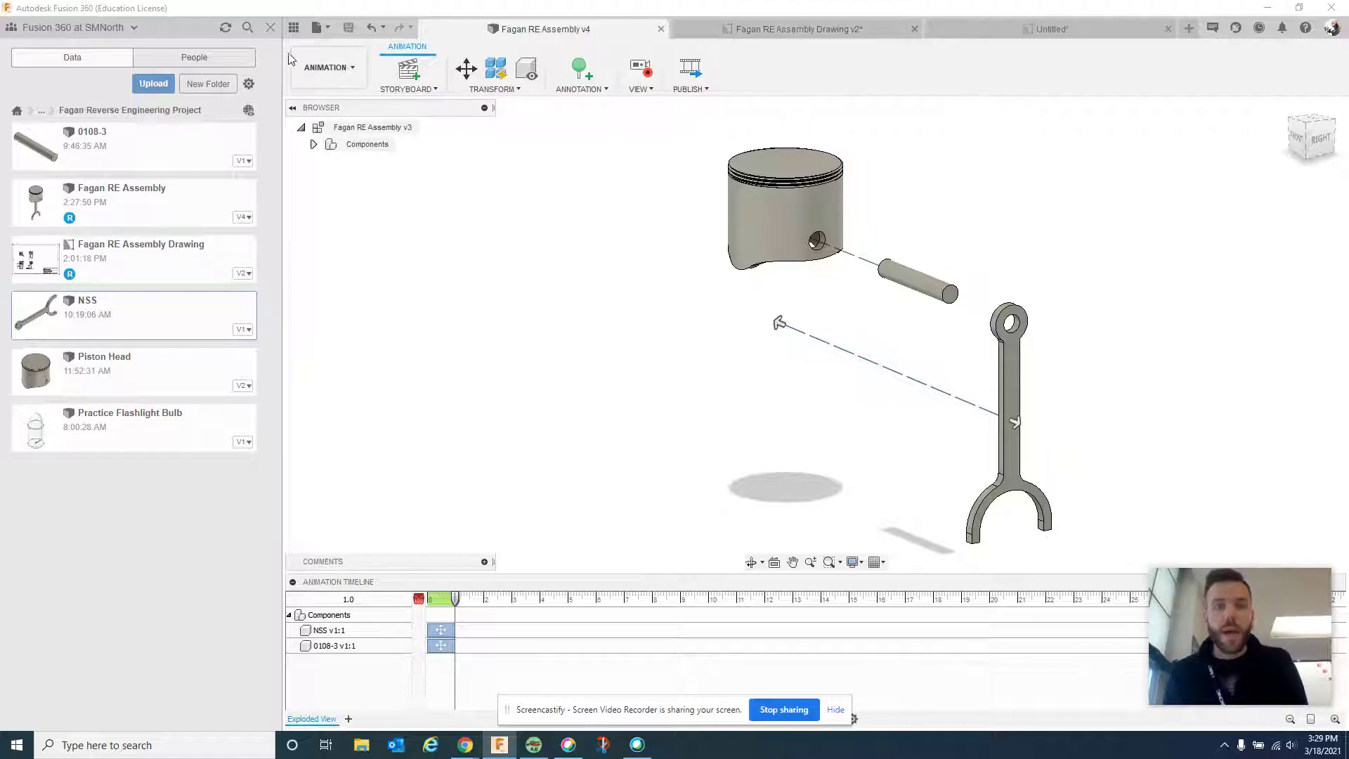
click(327, 67)
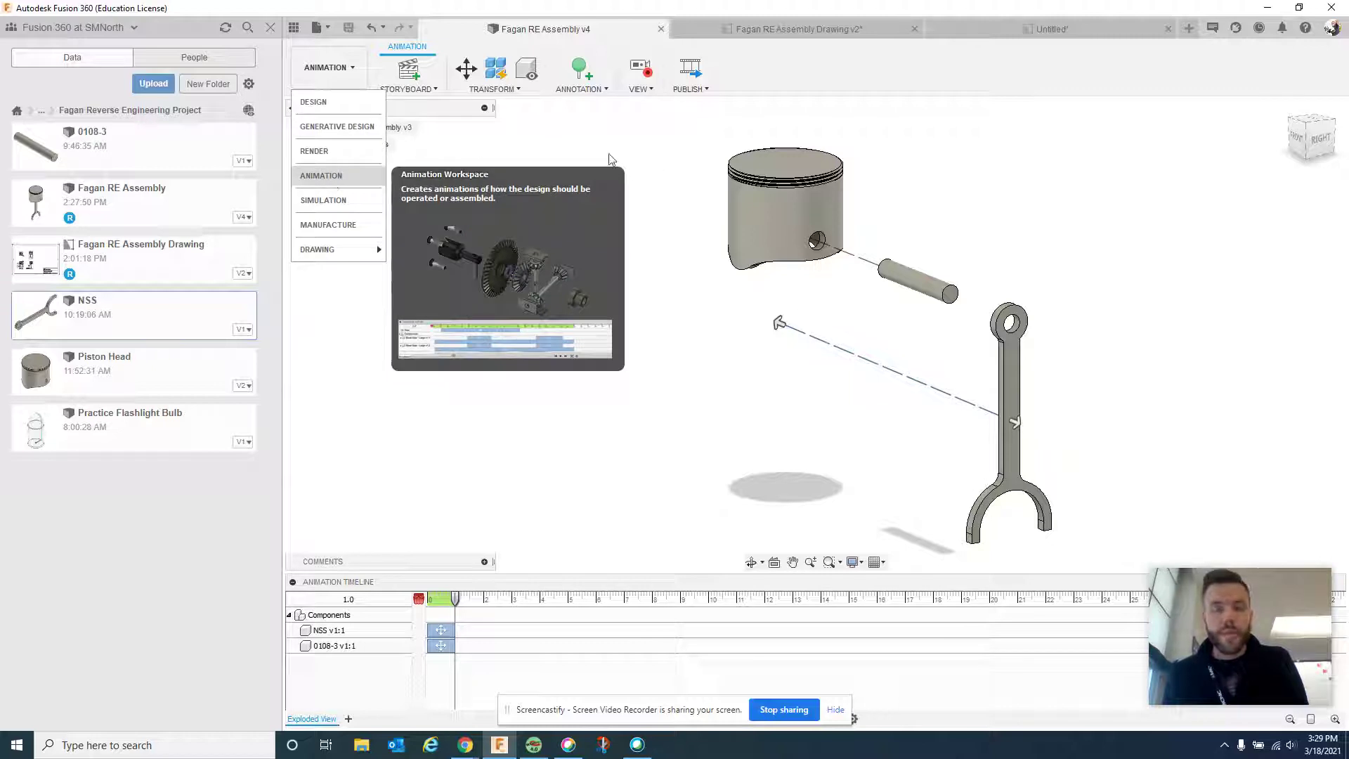
click(661, 191)
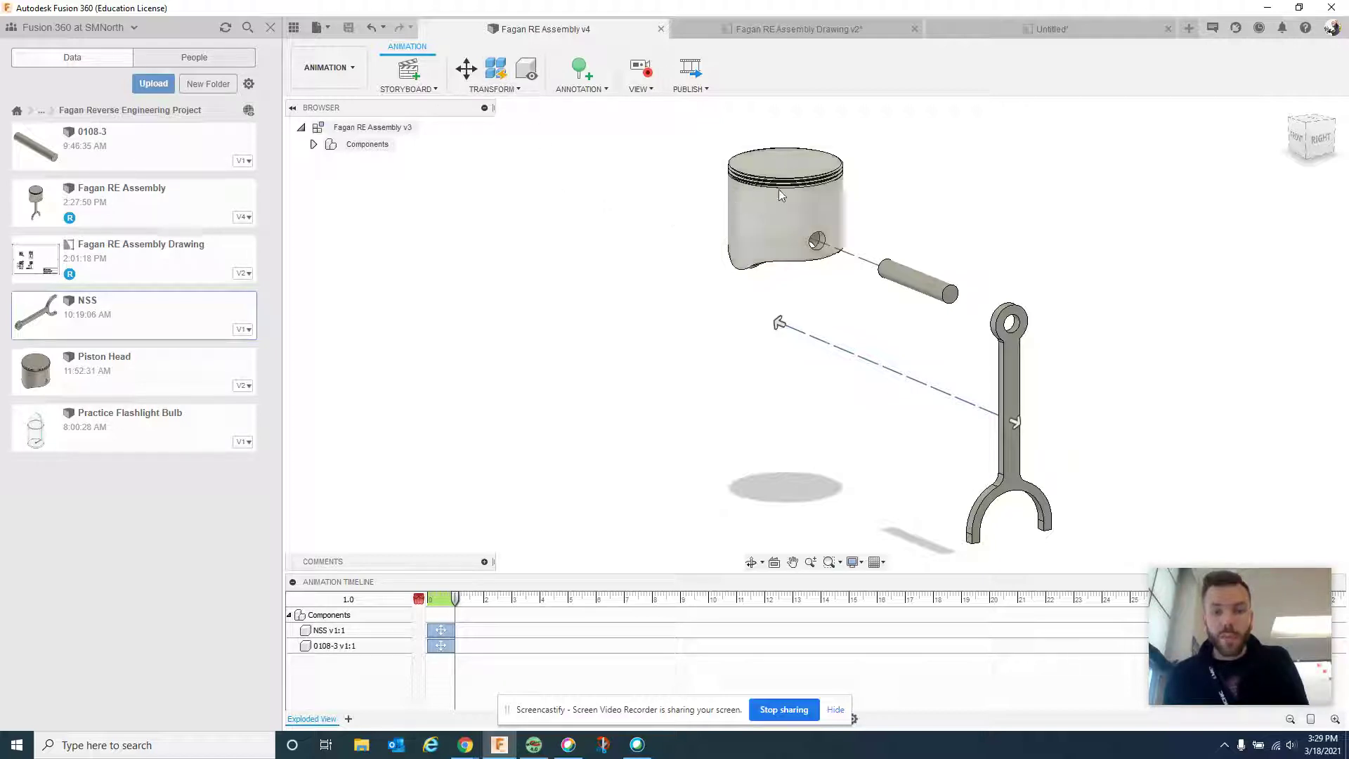
click(775, 33)
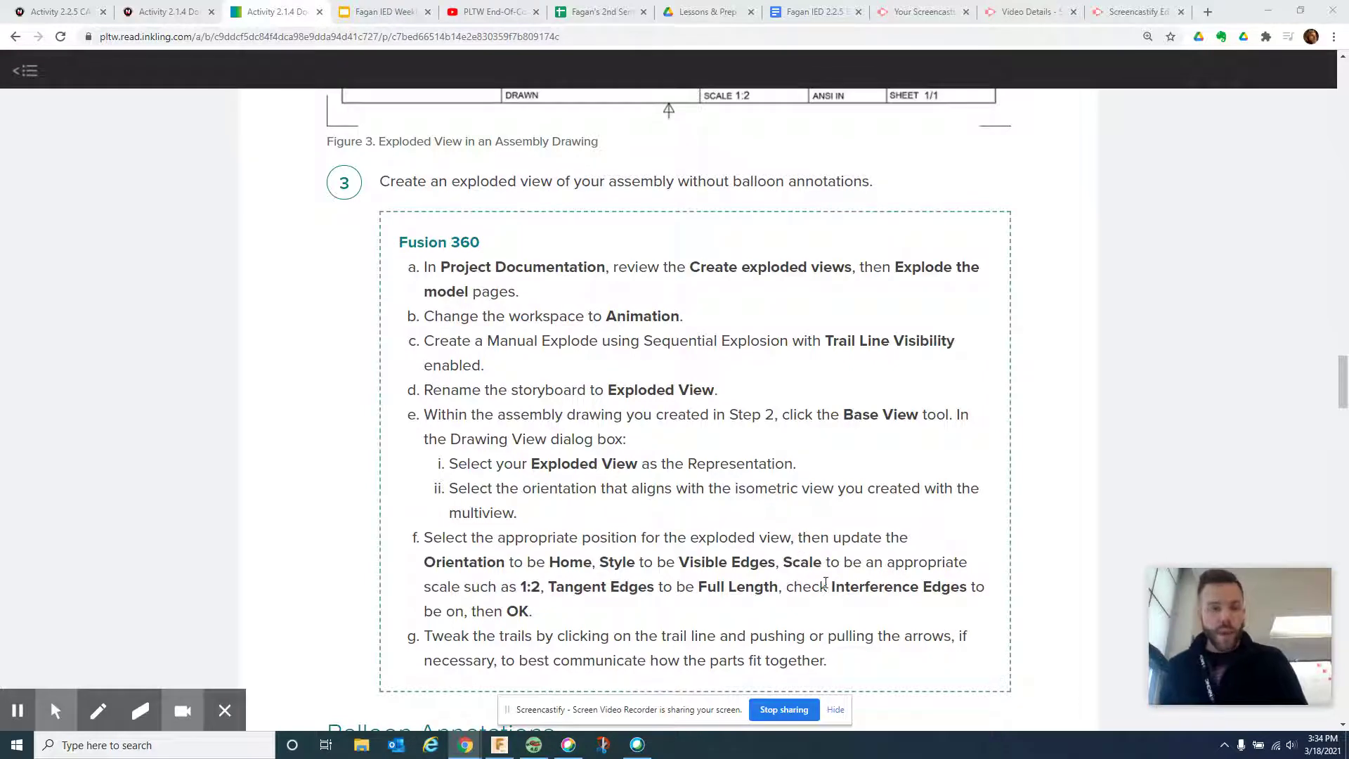
- Switch to Fusion 360 and raise the mattress in the room model about 136 in along Z with Transform Components
click(499, 745)
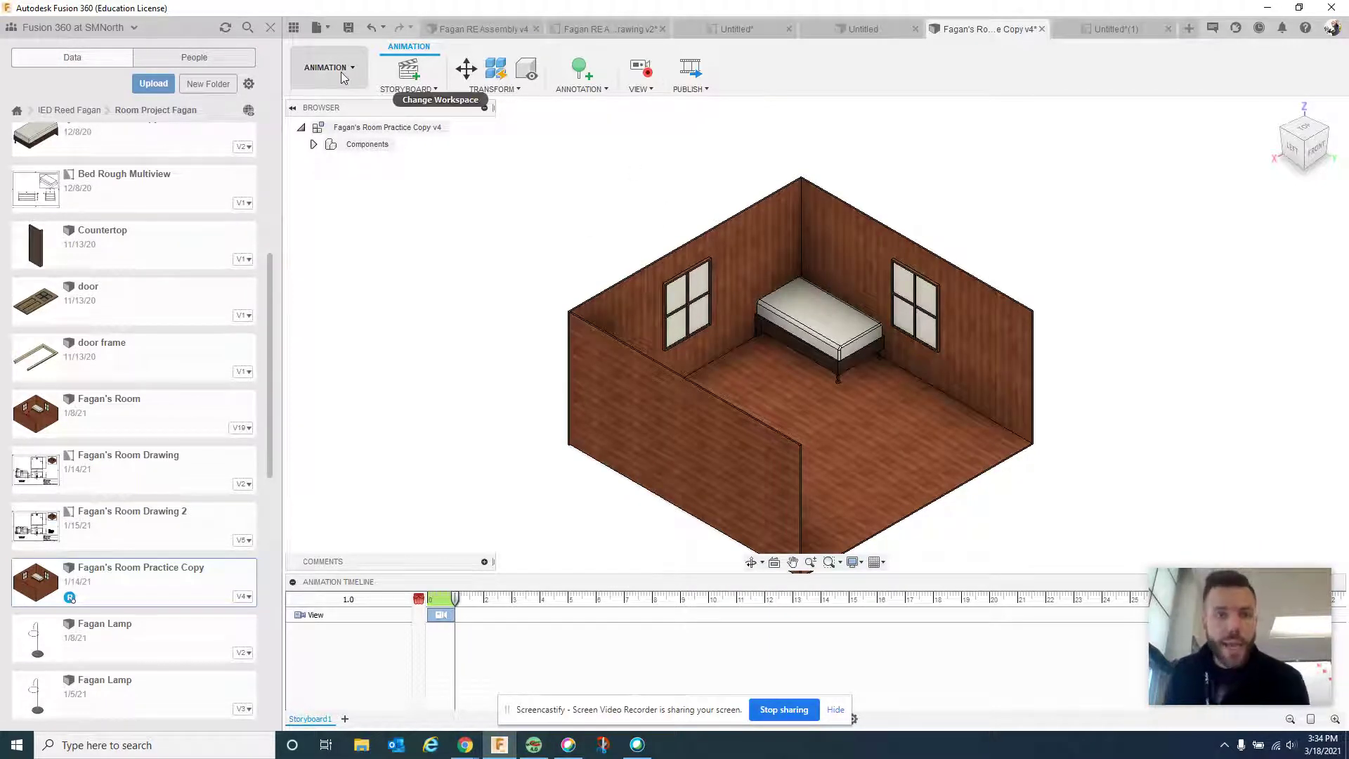
click(513, 90)
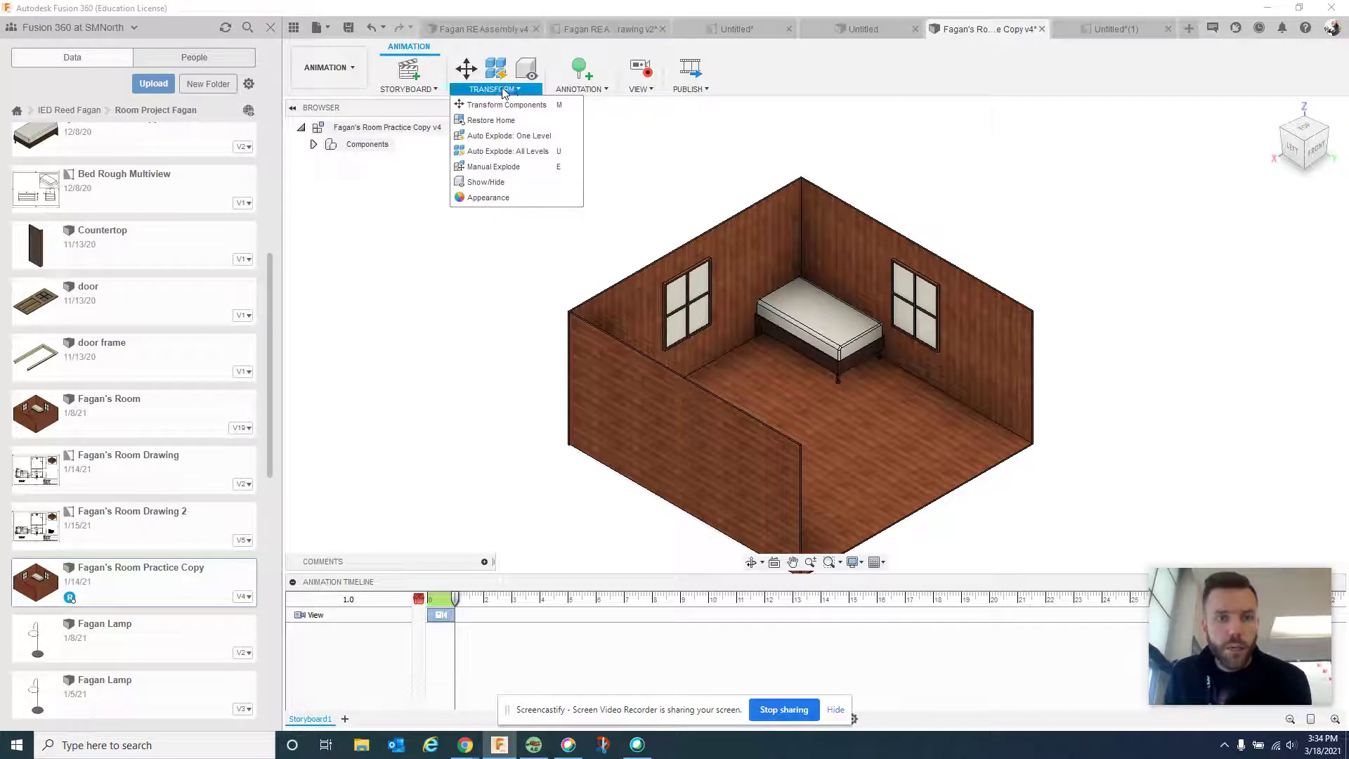
click(491, 166)
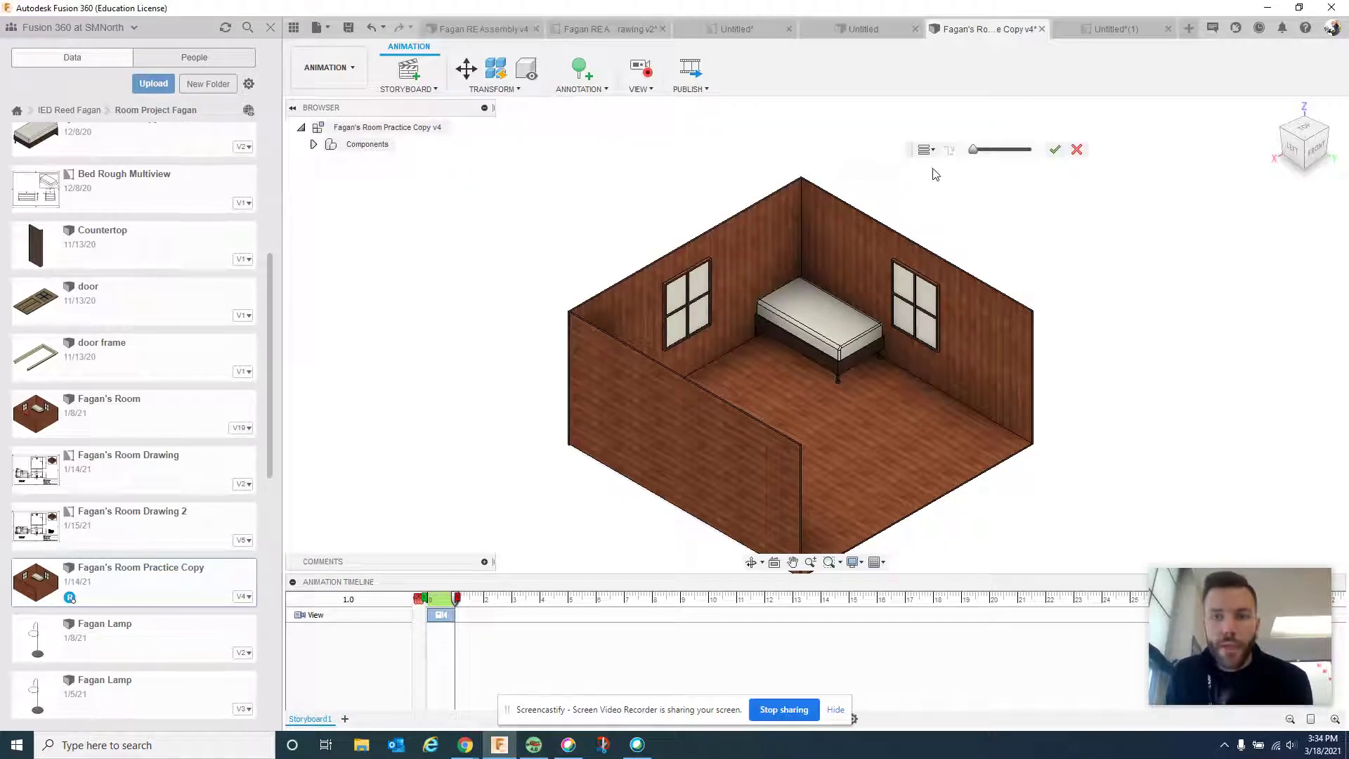
click(466, 70)
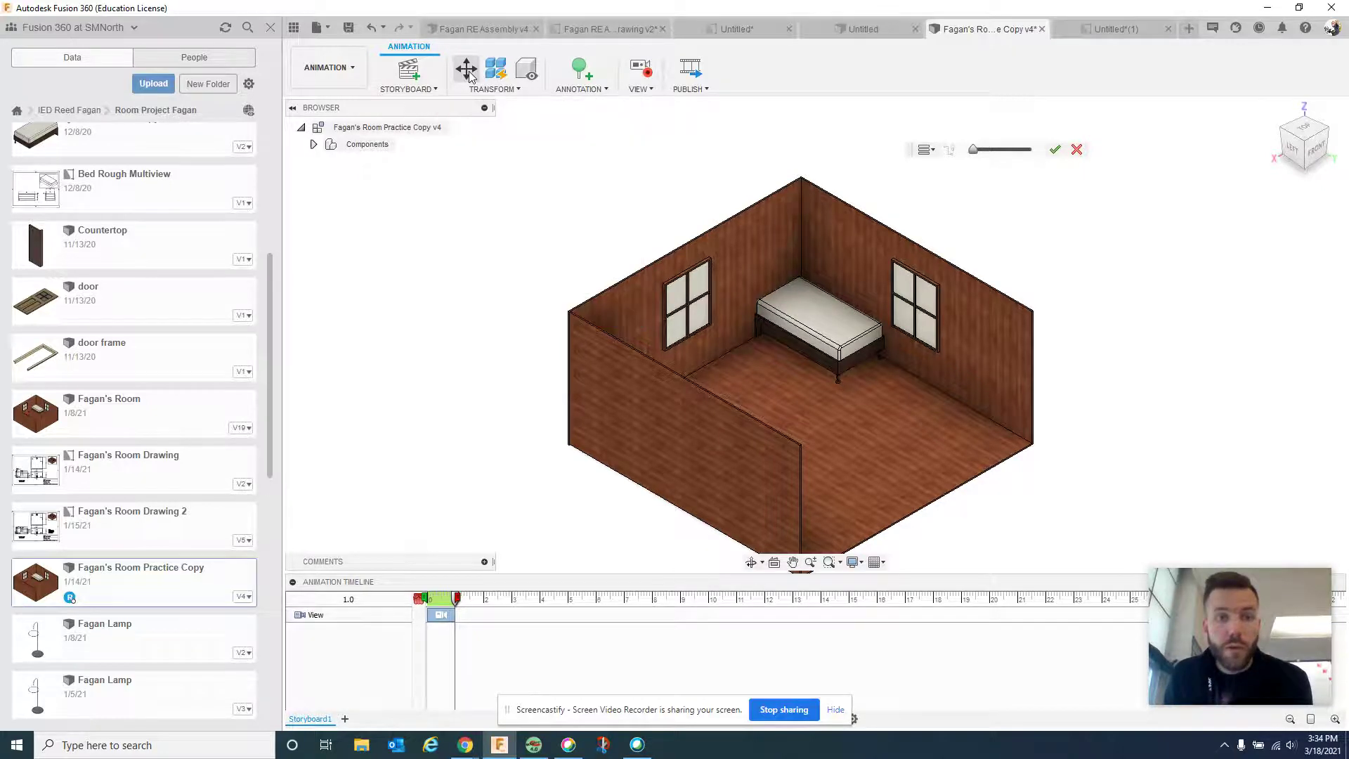
click(826, 332)
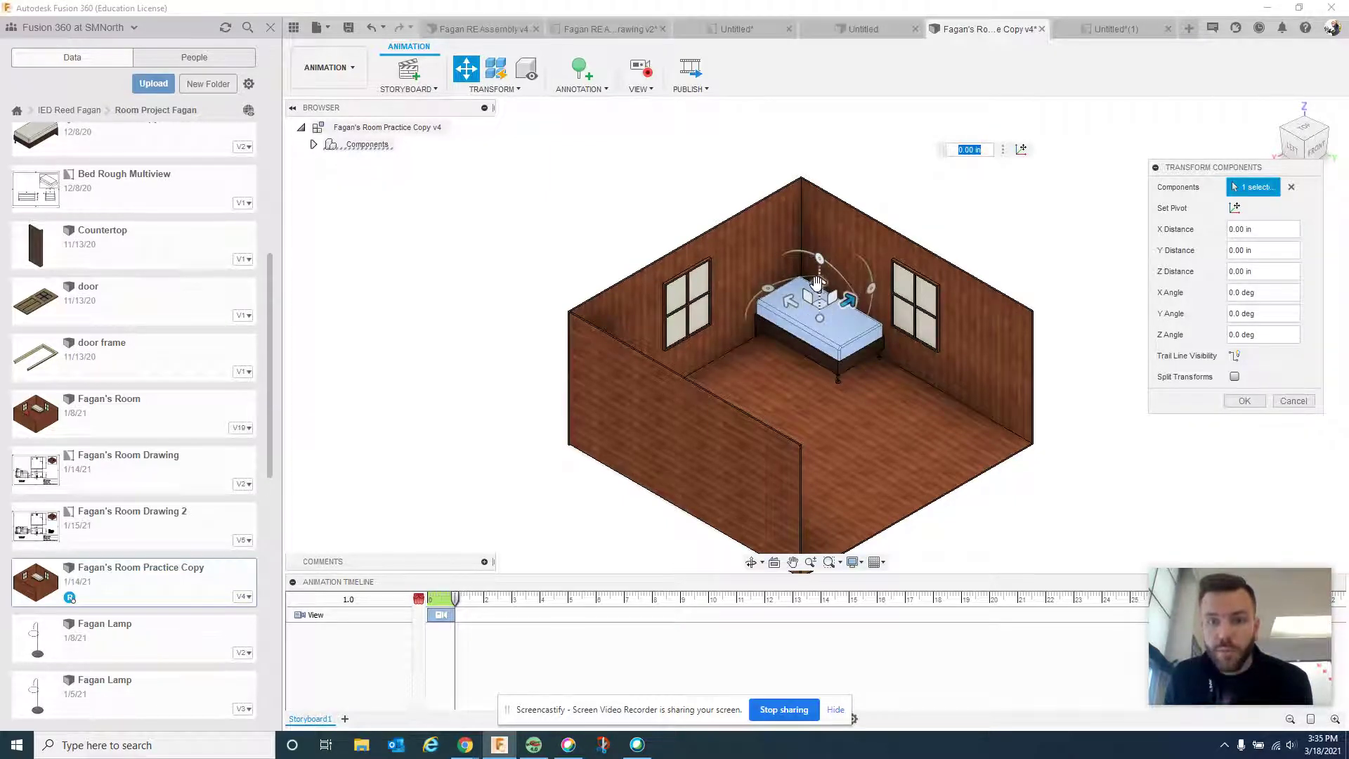
drag(819, 281, 807, 103)
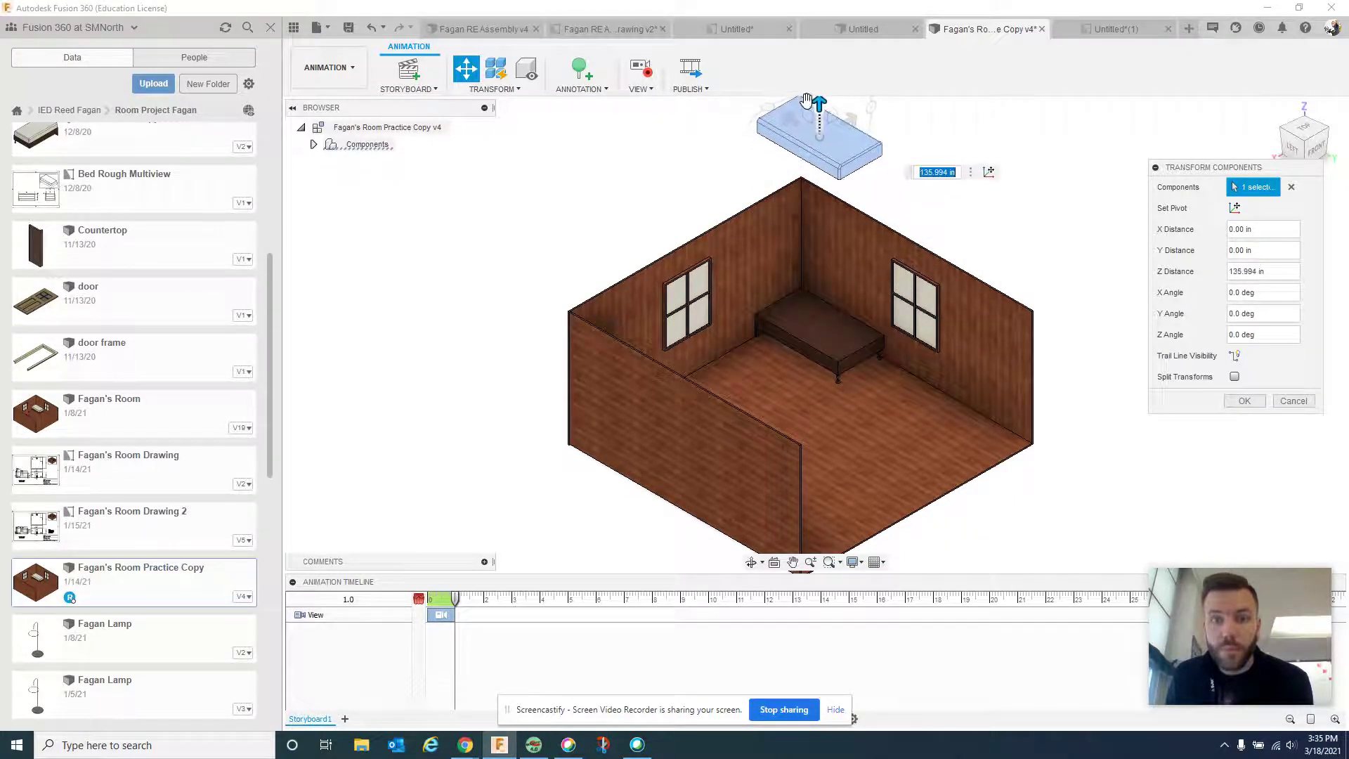
- Raise the bed frame about 112 in and the front bed leg about 96 in along Z
click(811, 315)
drag(819, 290, 819, 148)
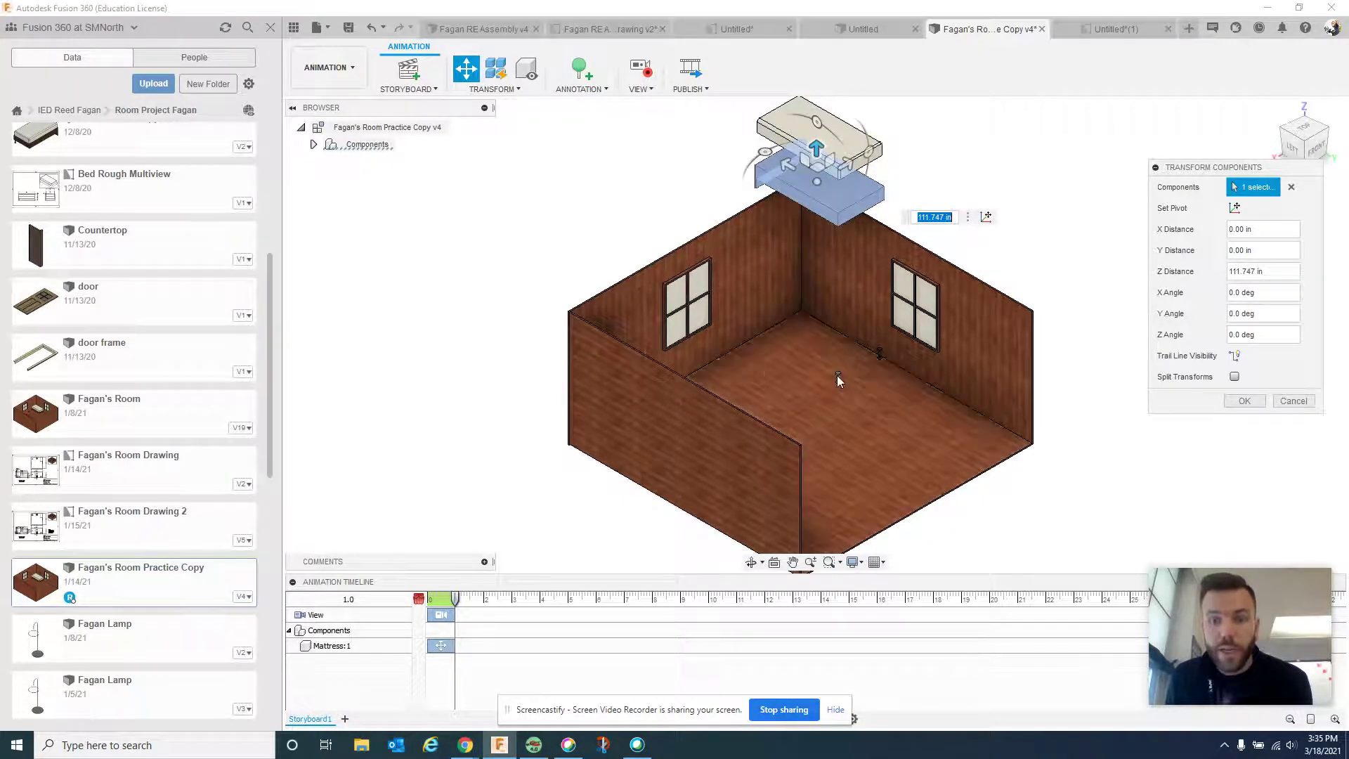
click(836, 375)
drag(836, 344, 848, 257)
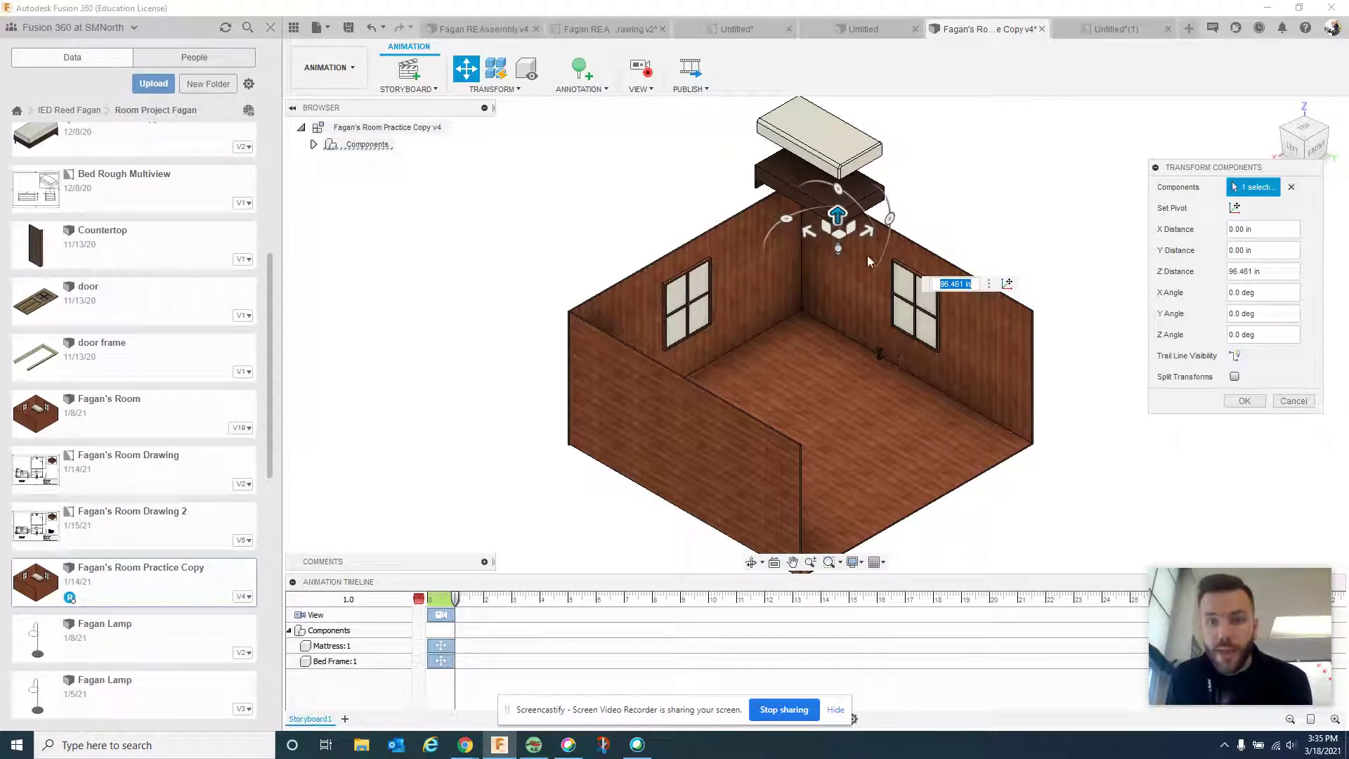
- Raise the mattress about 67 in further along Z to widen the gap above the bed frame
scroll(866, 256, down, 2)
click(792, 562)
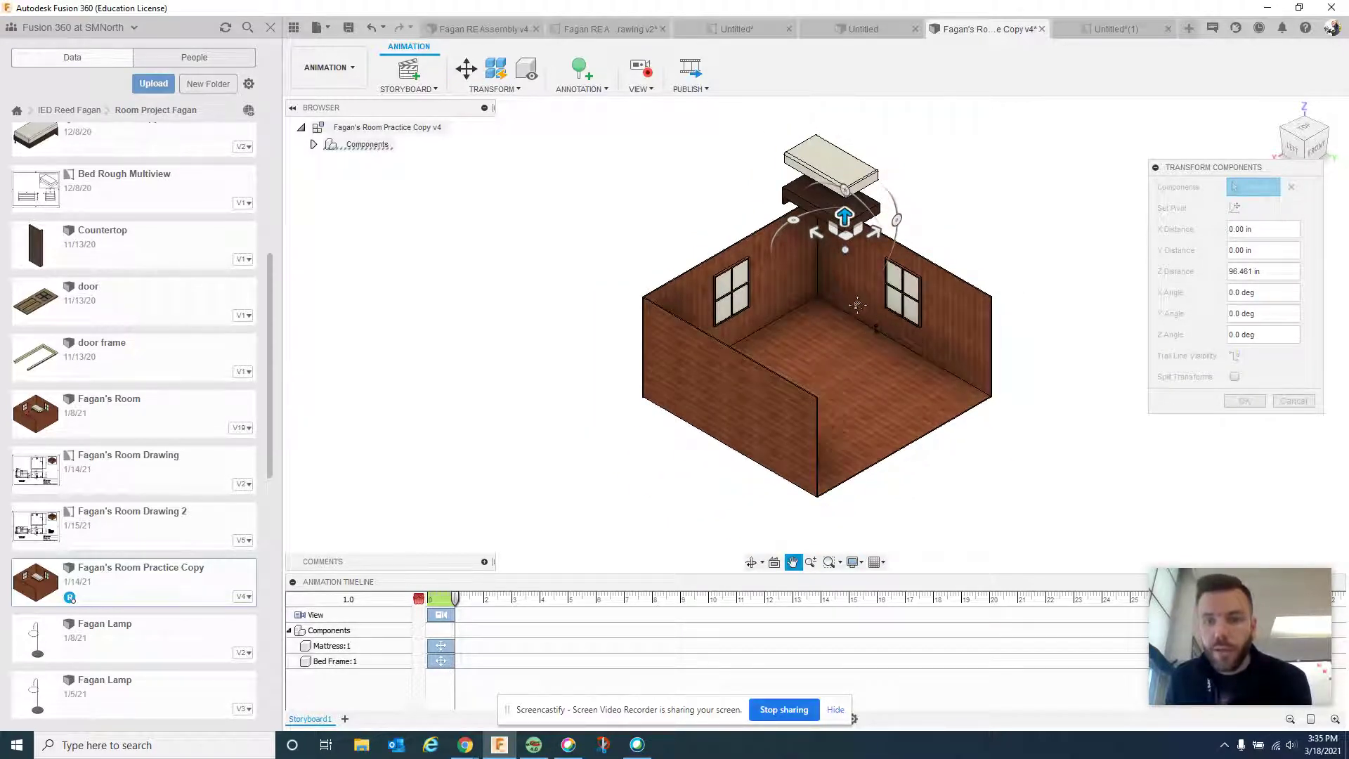
middle_drag(857, 306, 836, 435)
scroll(864, 257, down, 1)
scroll(834, 365, down, 1)
scroll(836, 362, up, 3)
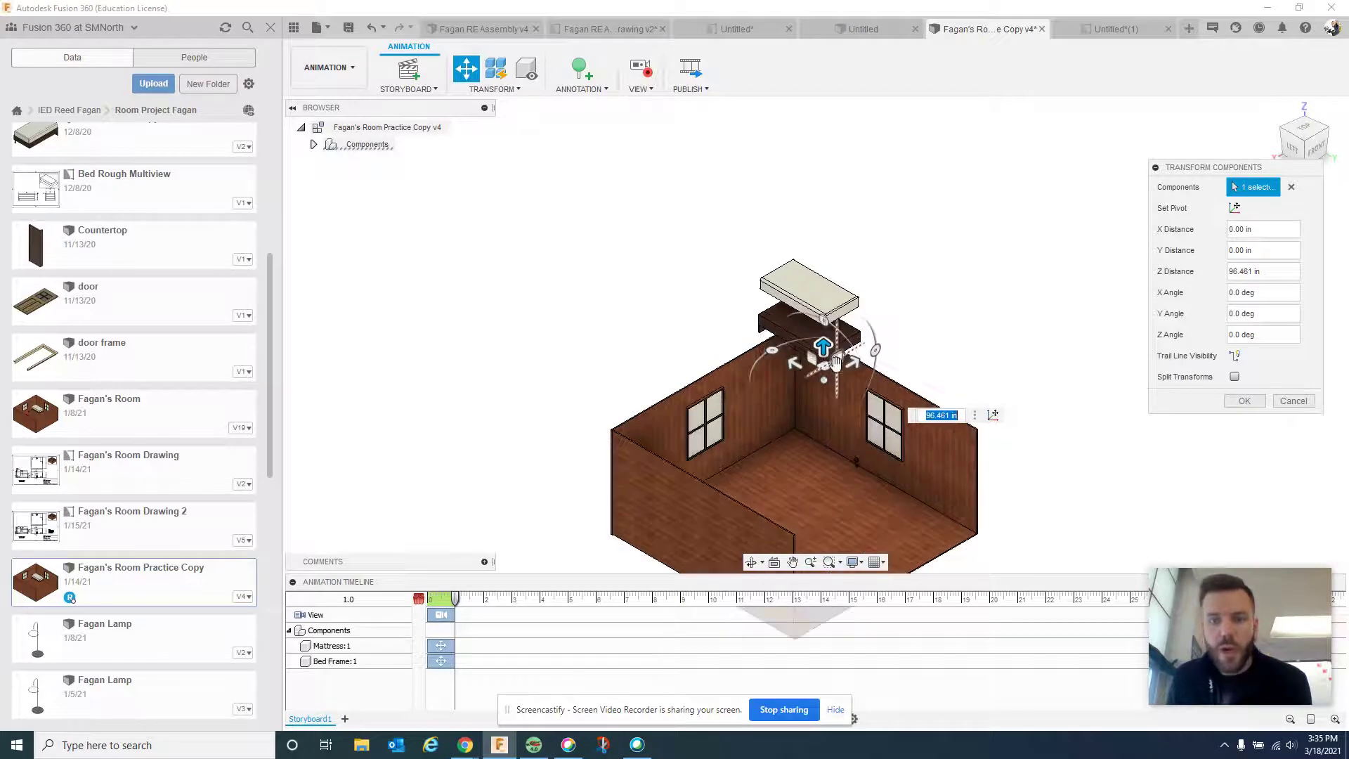
scroll(812, 416, up, 2)
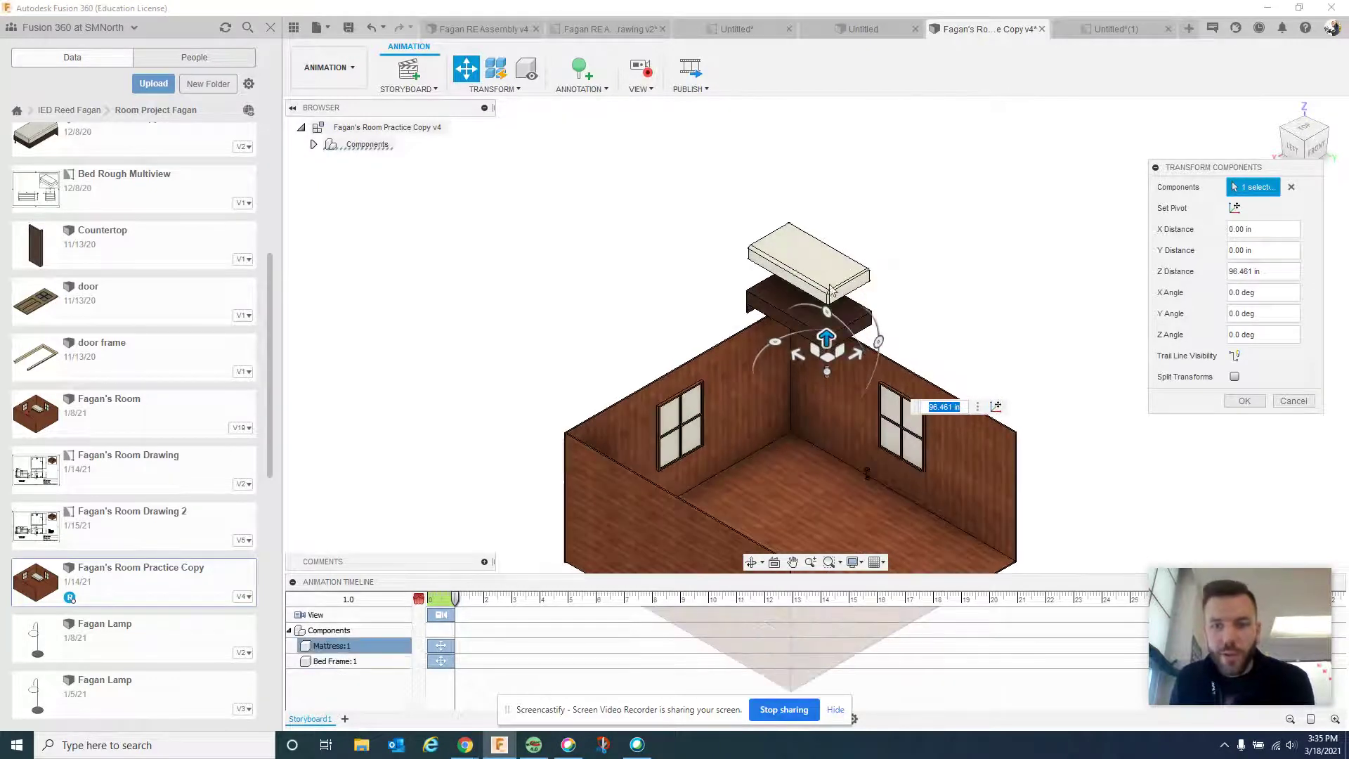
click(806, 275)
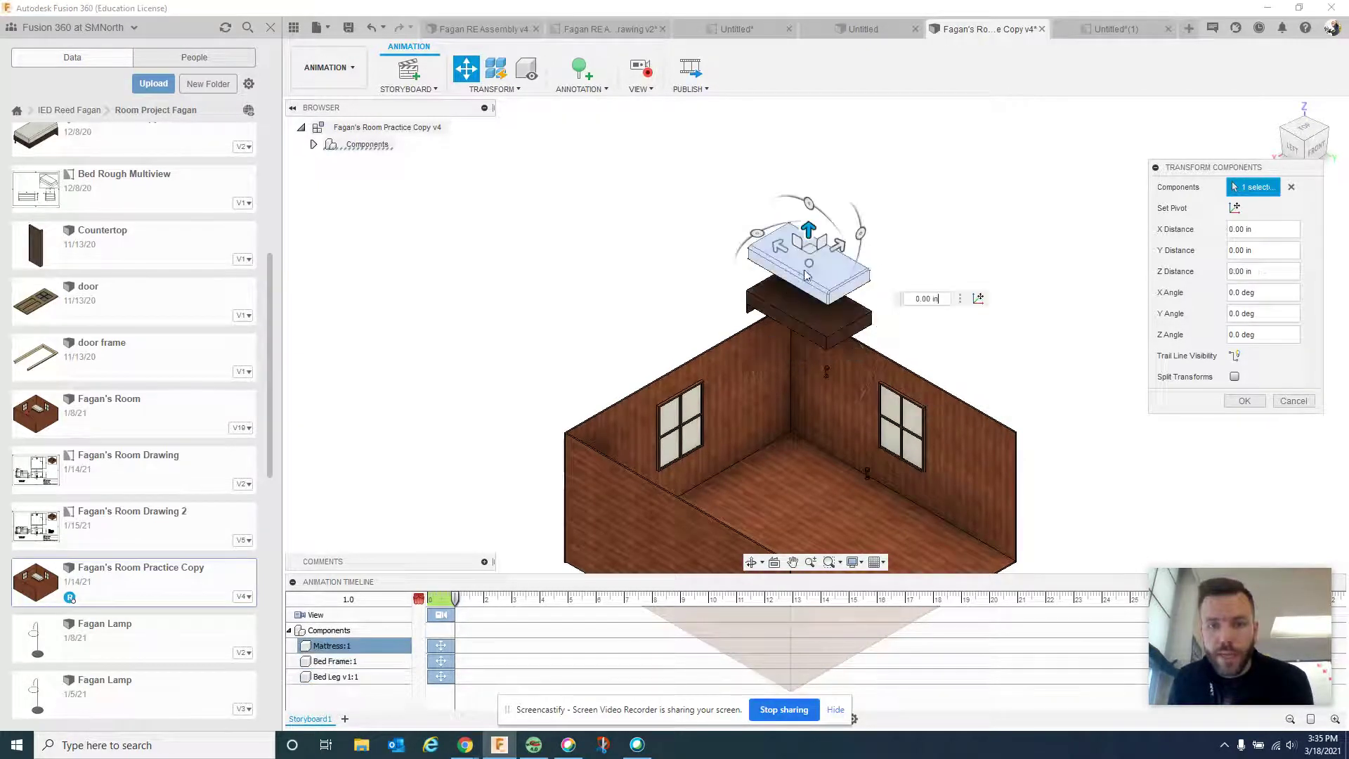
drag(808, 230, 808, 143)
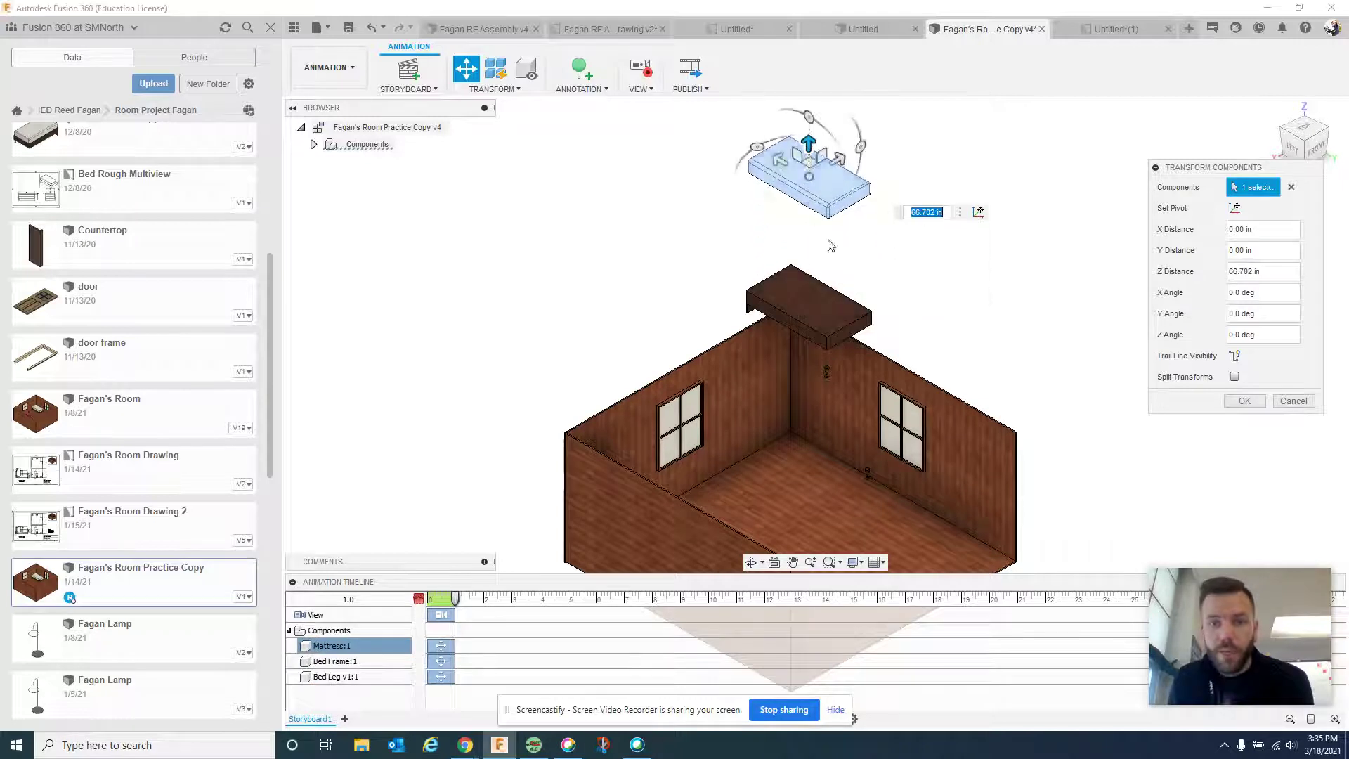
- Raise the bed frame about 42 in further and the front bed leg about 46 in further along Z
click(807, 305)
drag(805, 272, 800, 216)
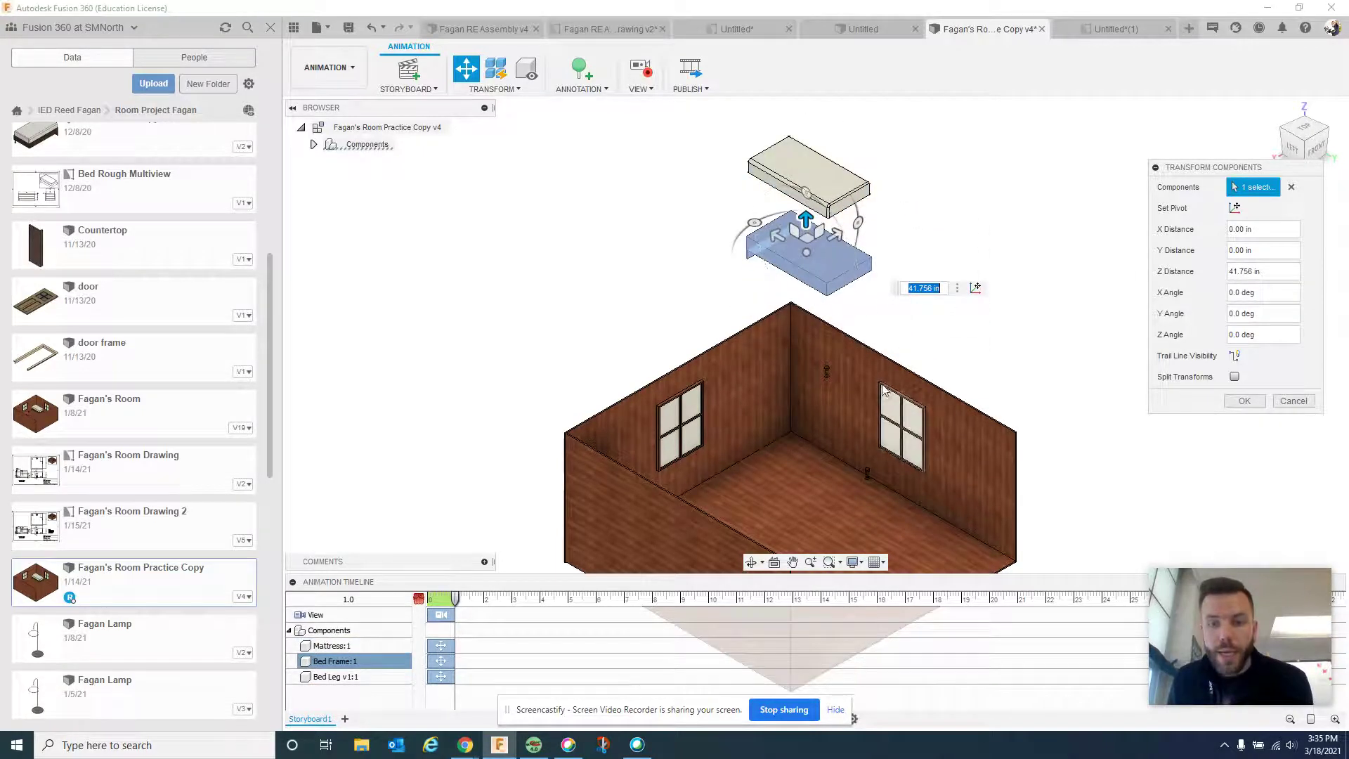
click(827, 371)
drag(824, 329, 827, 278)
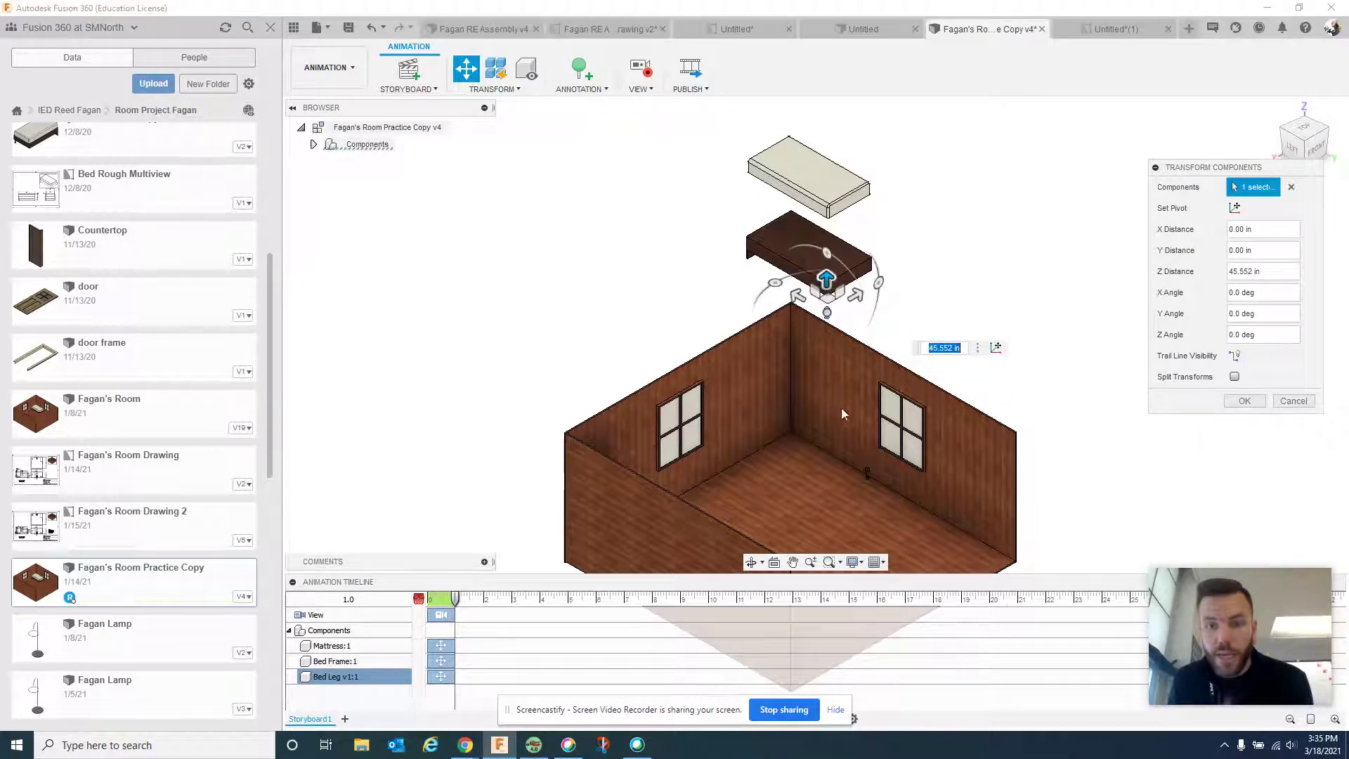
- Raise the second bed leg about 136 in along Z and enable its trail line visibility
click(870, 476)
drag(867, 450, 868, 269)
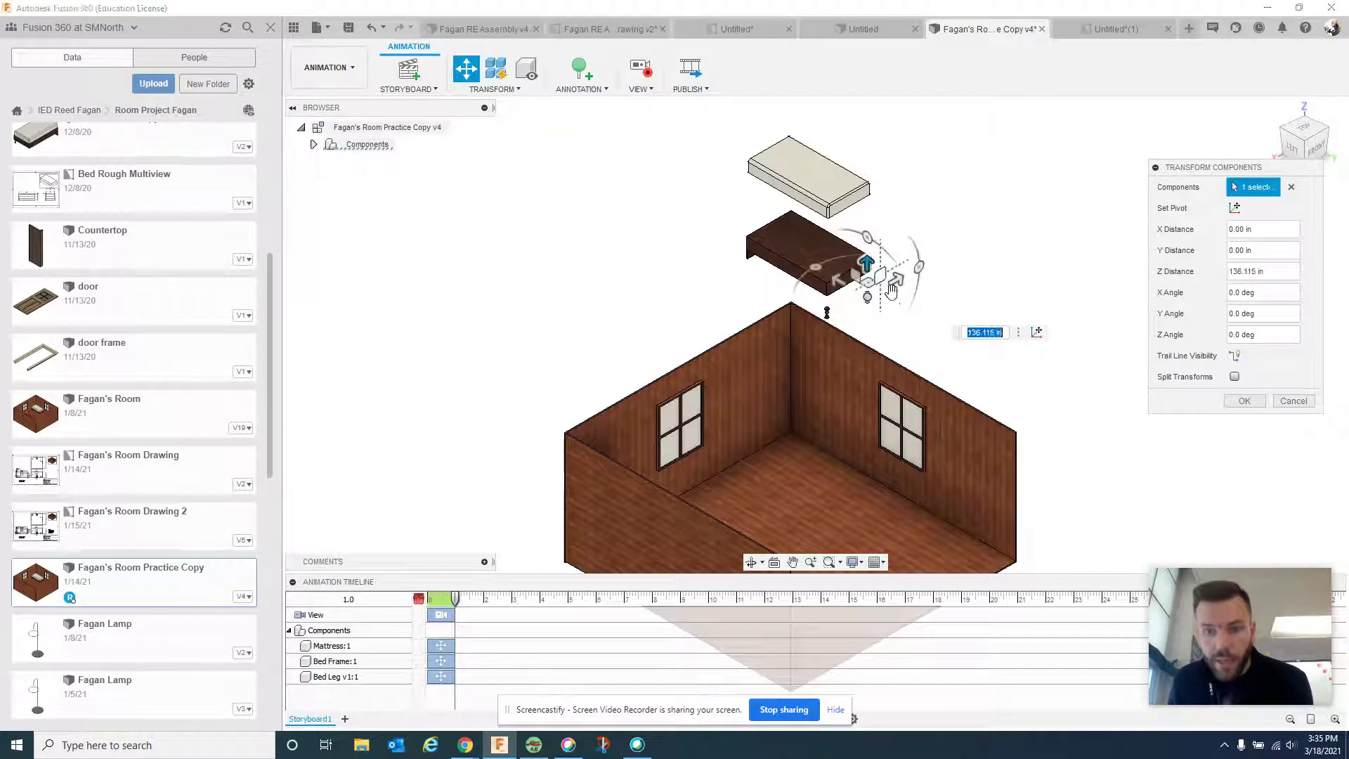
click(1235, 357)
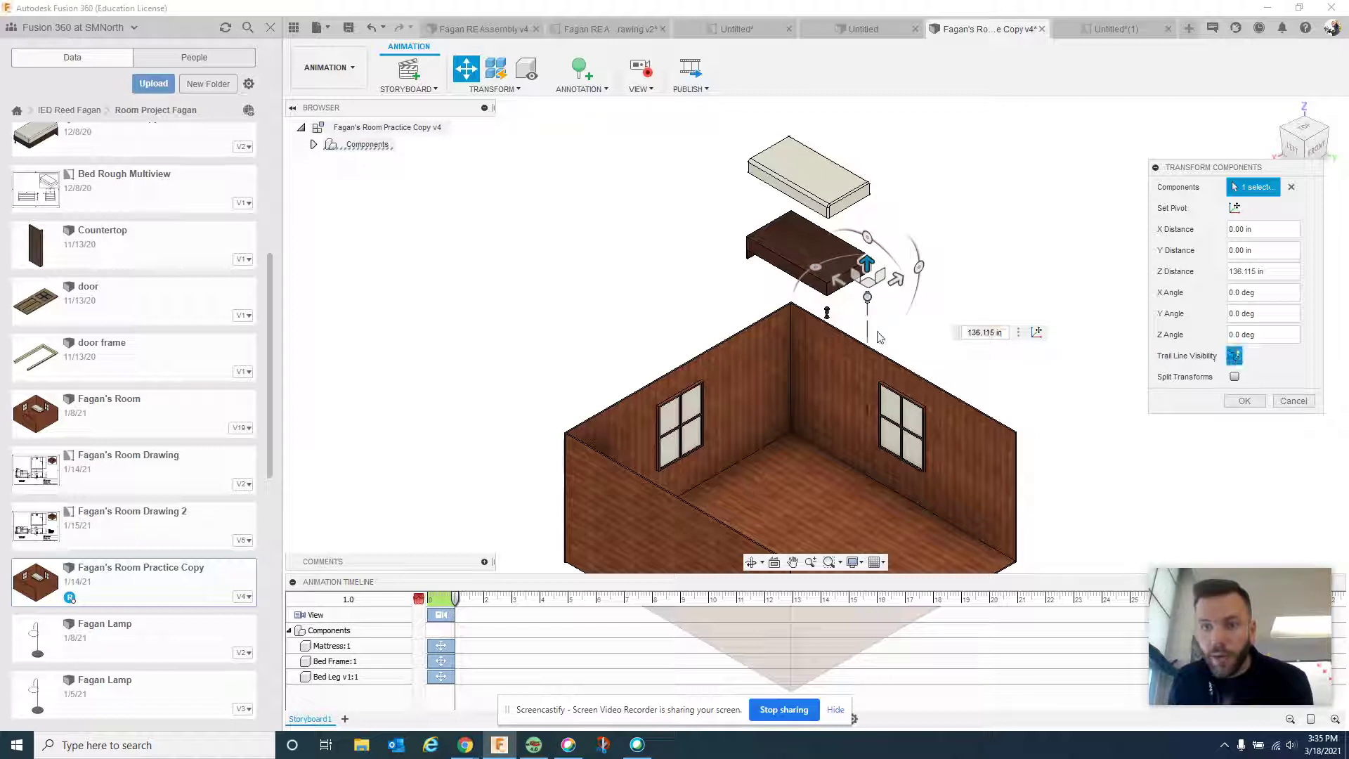
- Enable trail line visibility for the front bed leg, the bed frame and the mattress
click(826, 312)
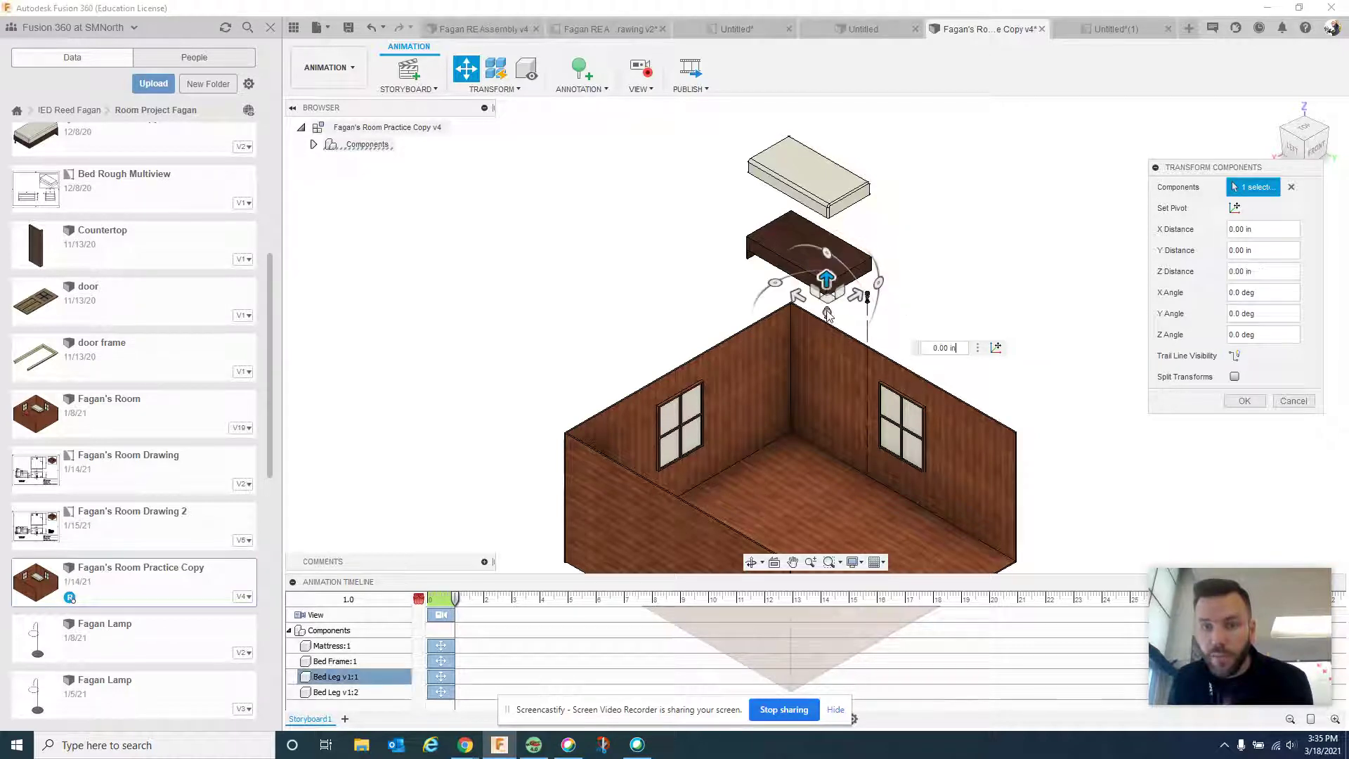
click(1235, 356)
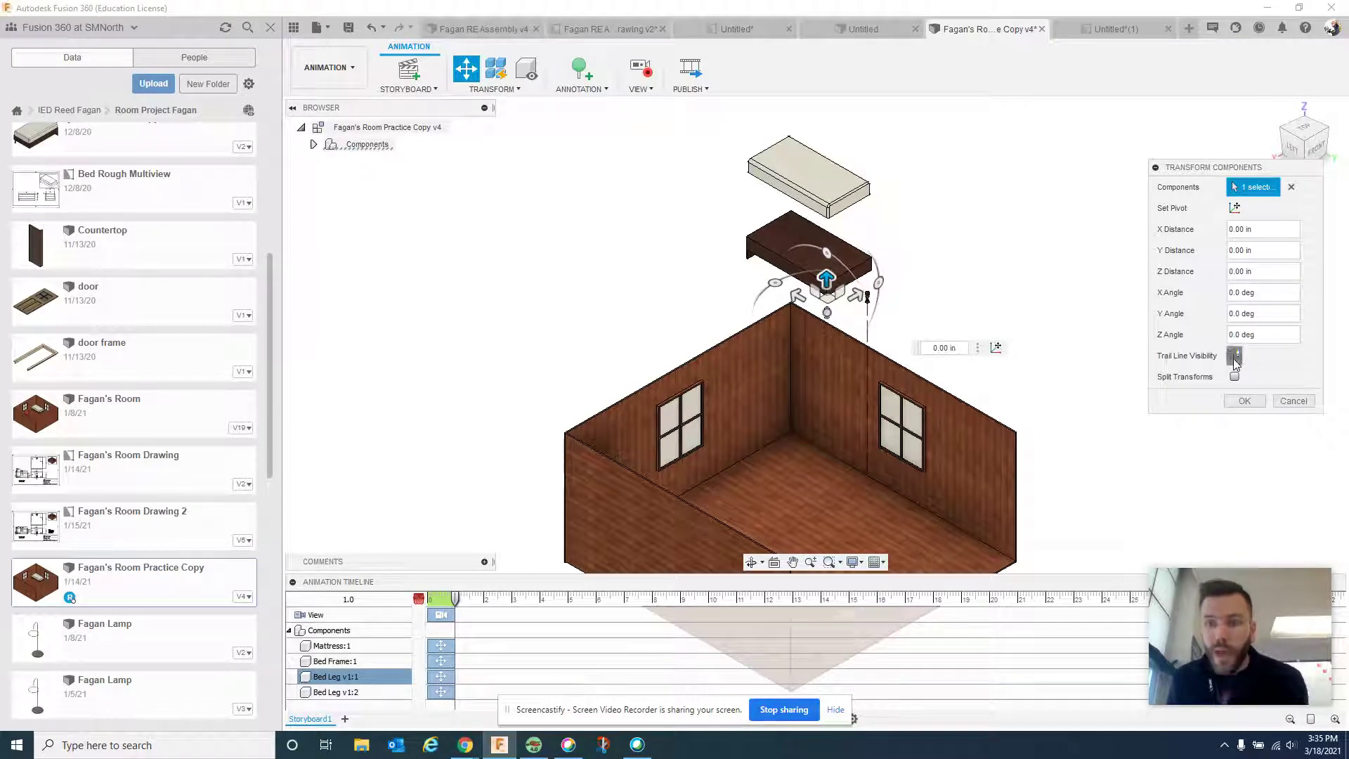
click(800, 260)
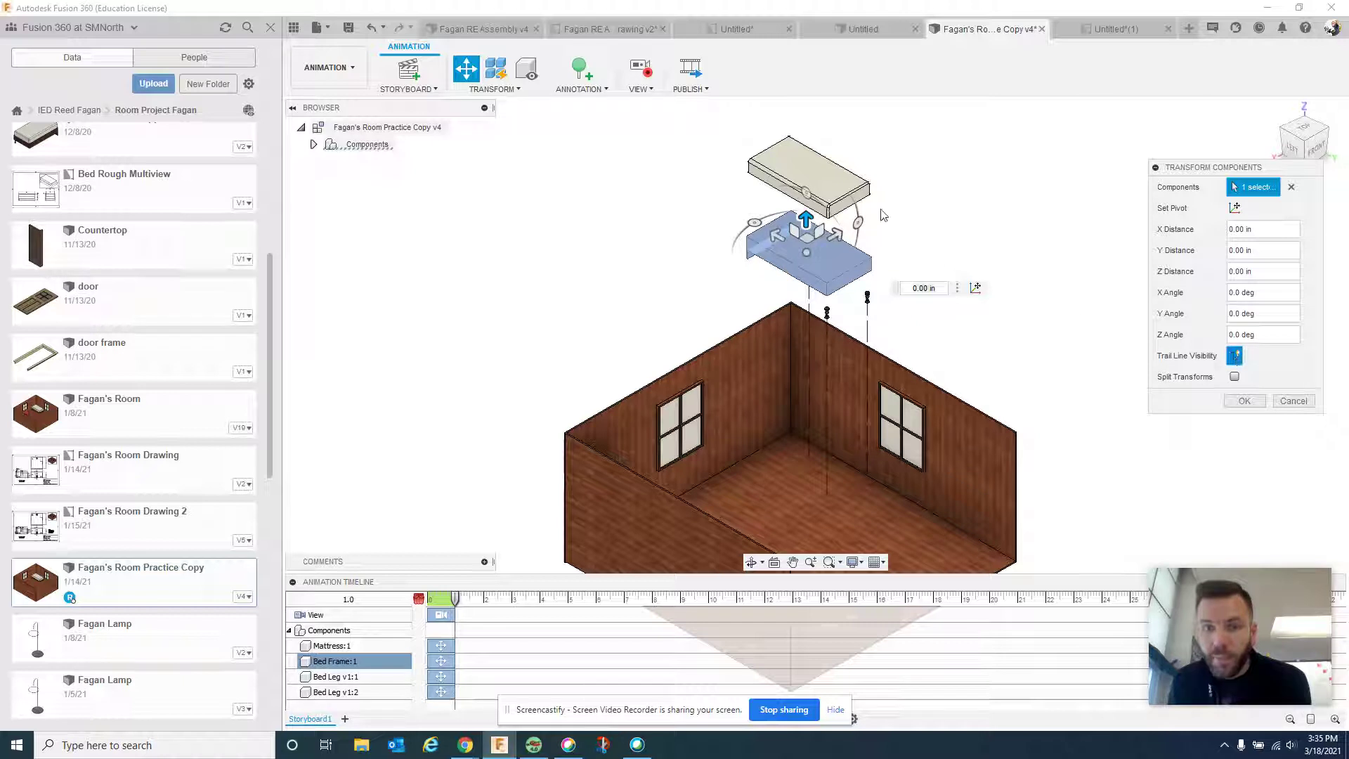
click(836, 198)
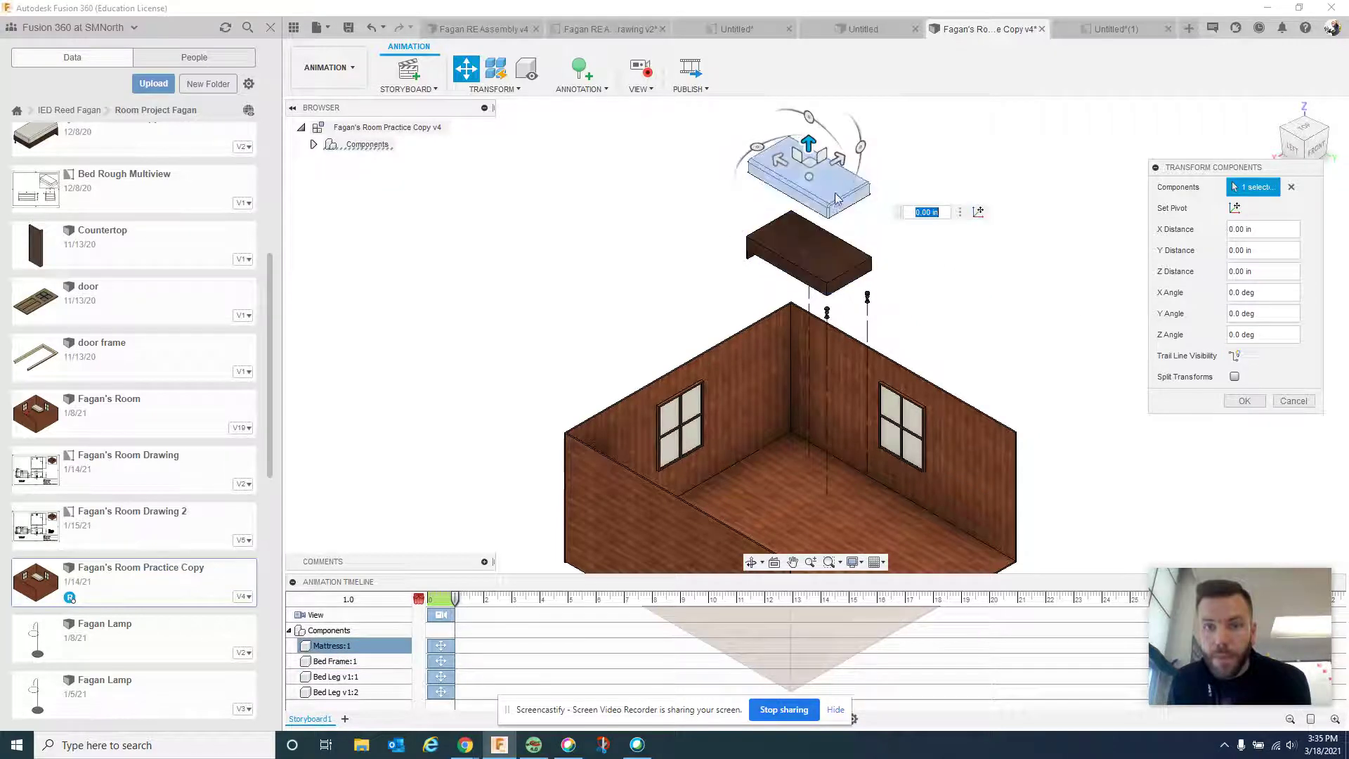
click(1234, 356)
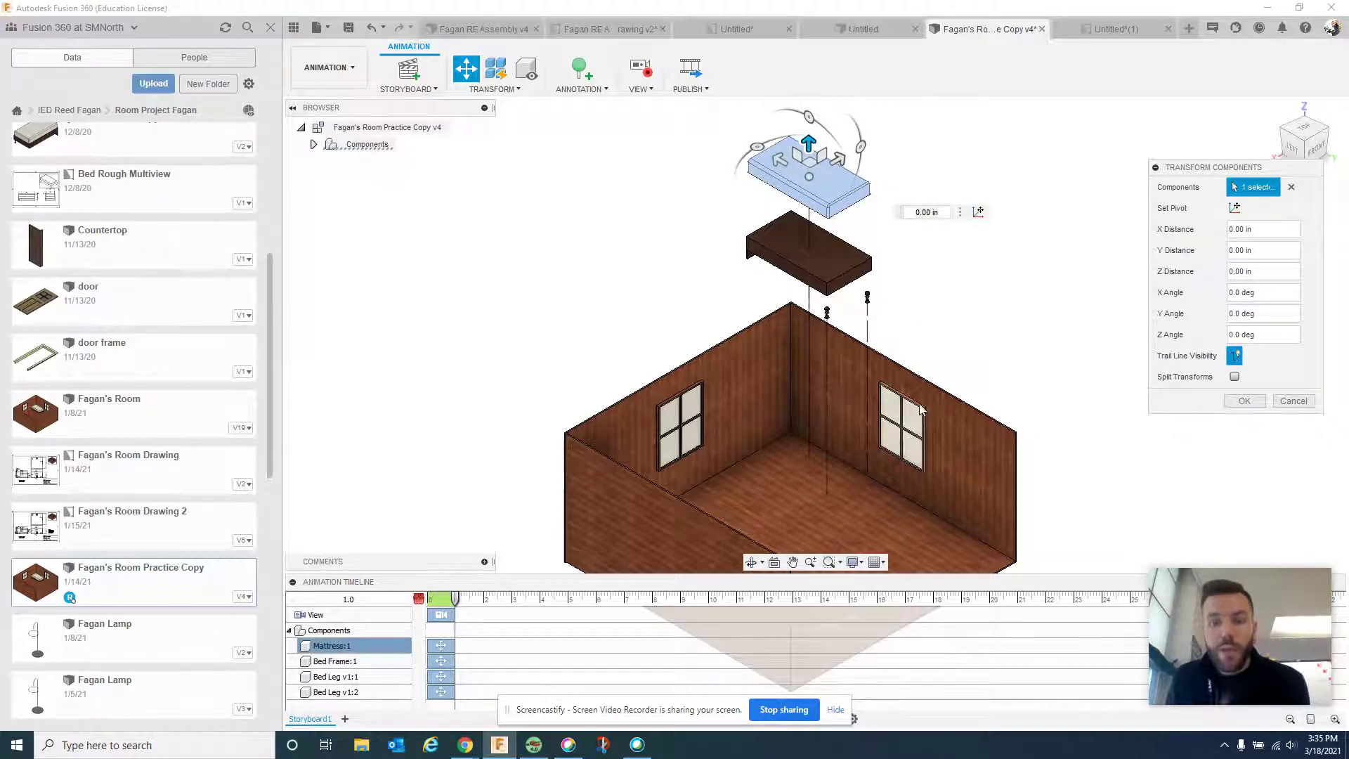
- Fine-tune the exploded spacing along Z by raising the front leg about 3.8 in, the bed frame slightly and the second leg about 4.3 in
click(827, 313)
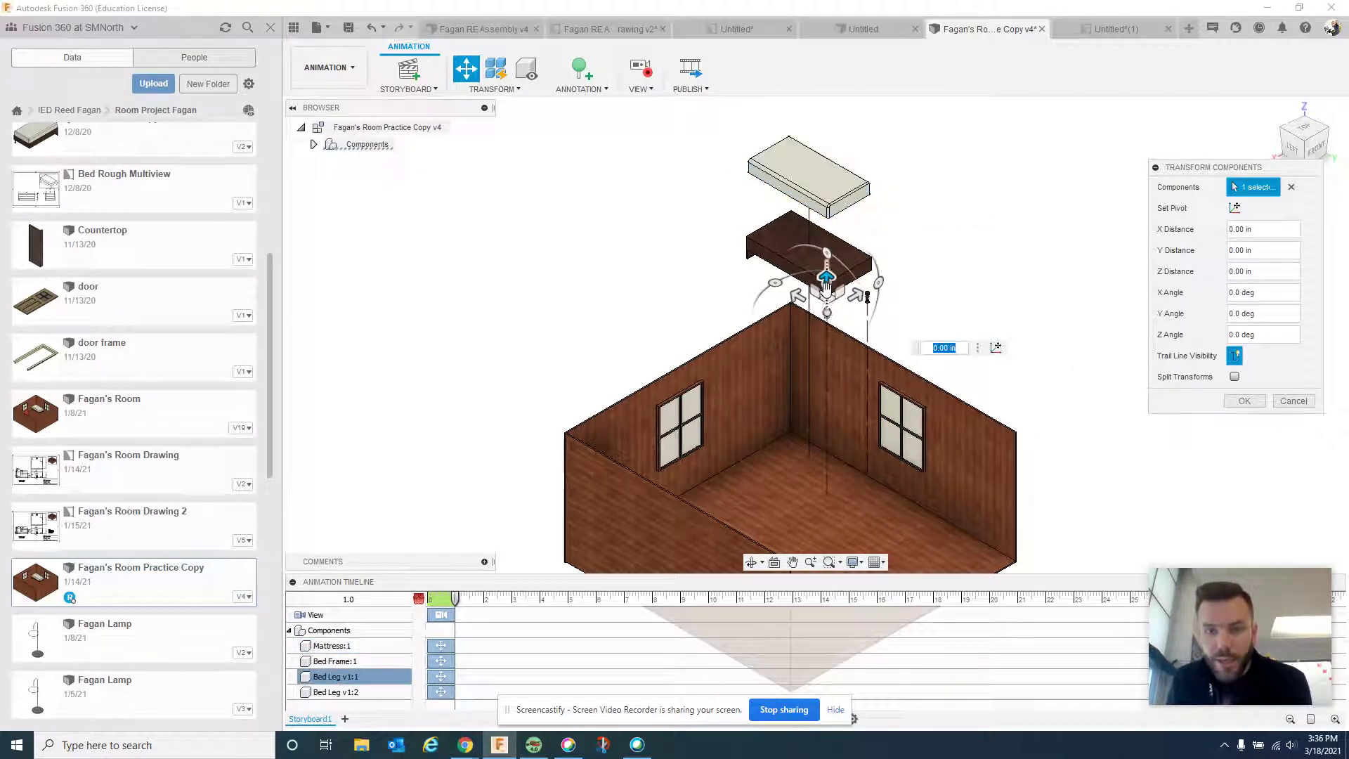
drag(826, 285, 825, 274)
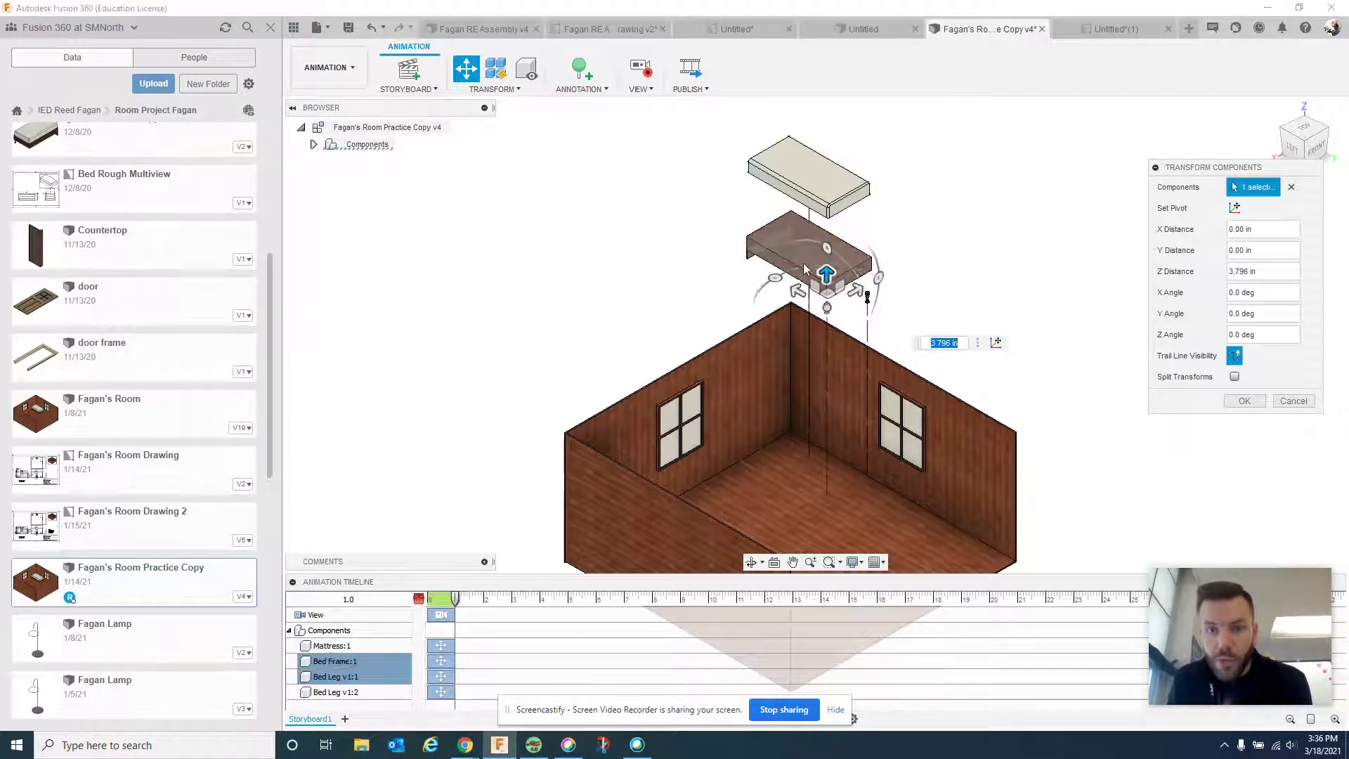
click(805, 269)
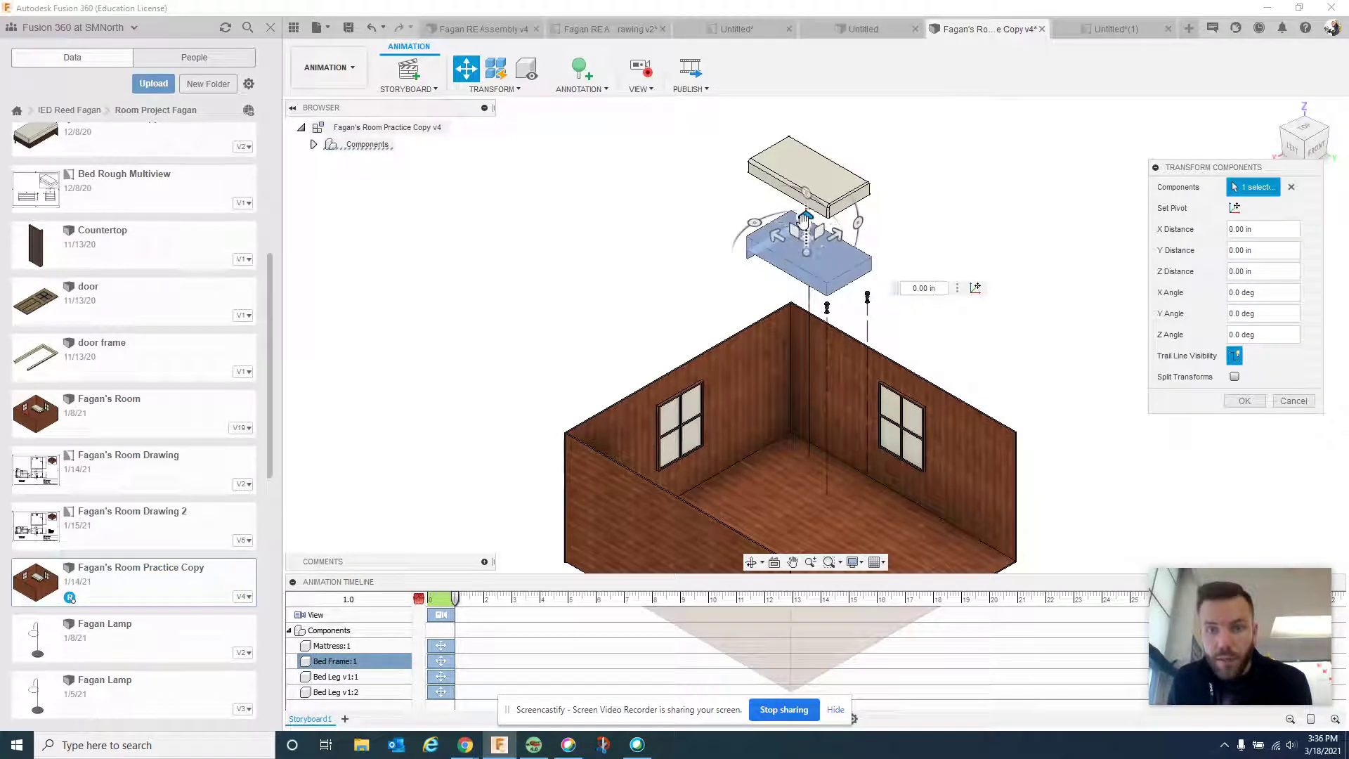
drag(803, 221, 804, 208)
click(867, 296)
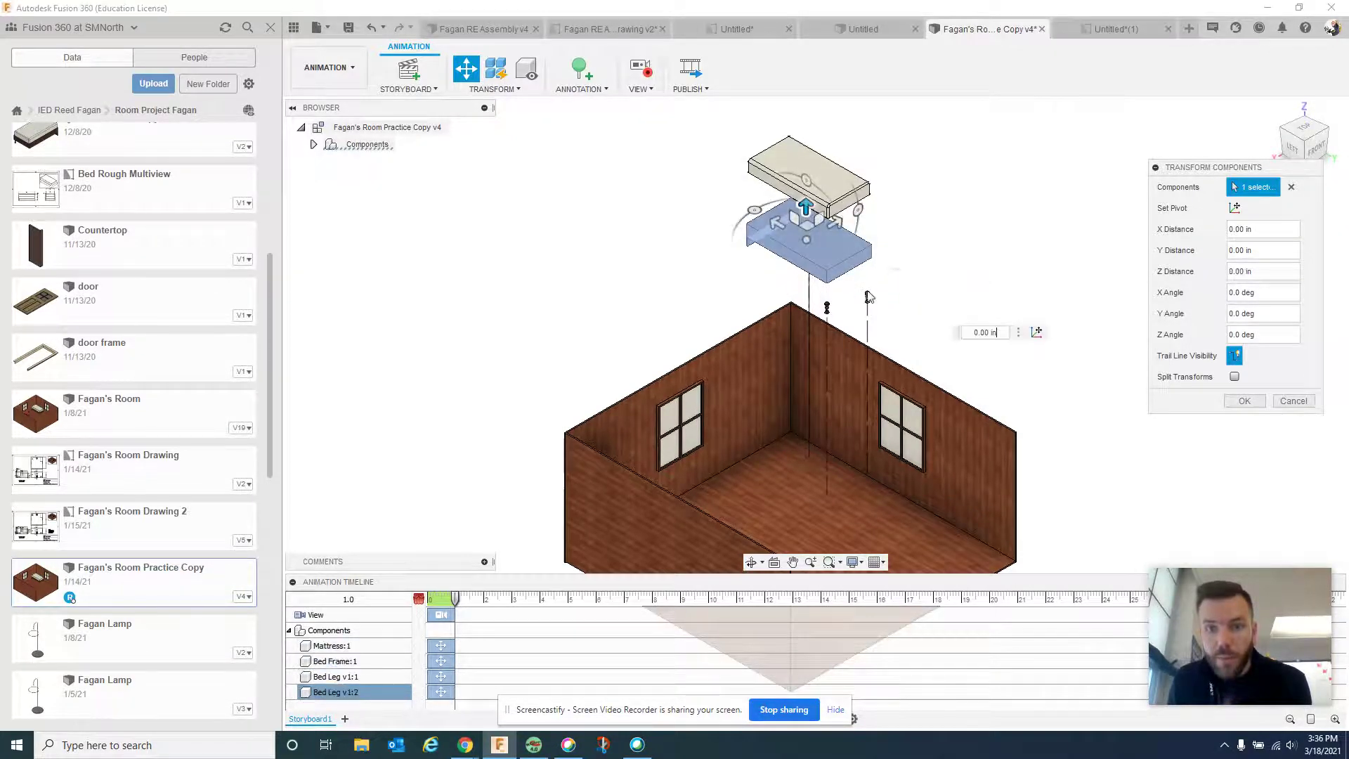
drag(867, 282, 866, 257)
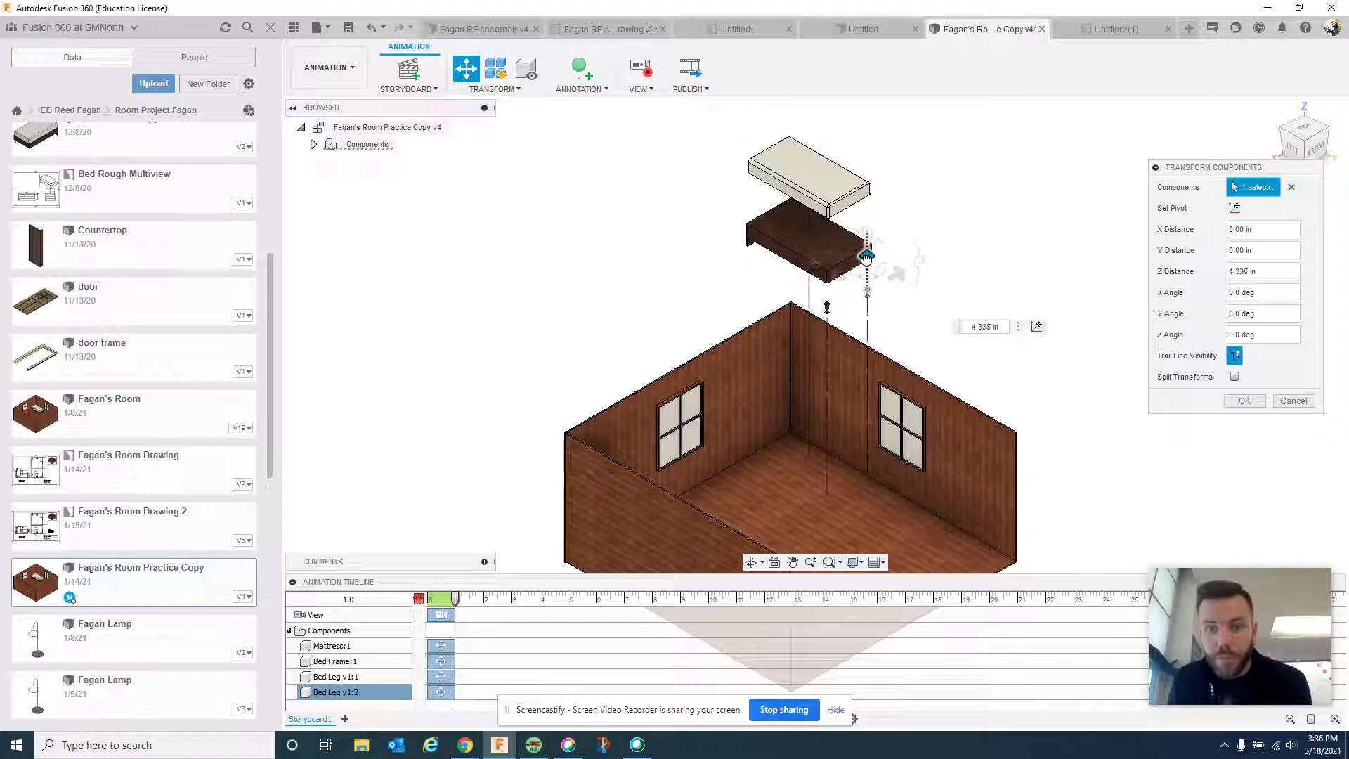
click(986, 252)
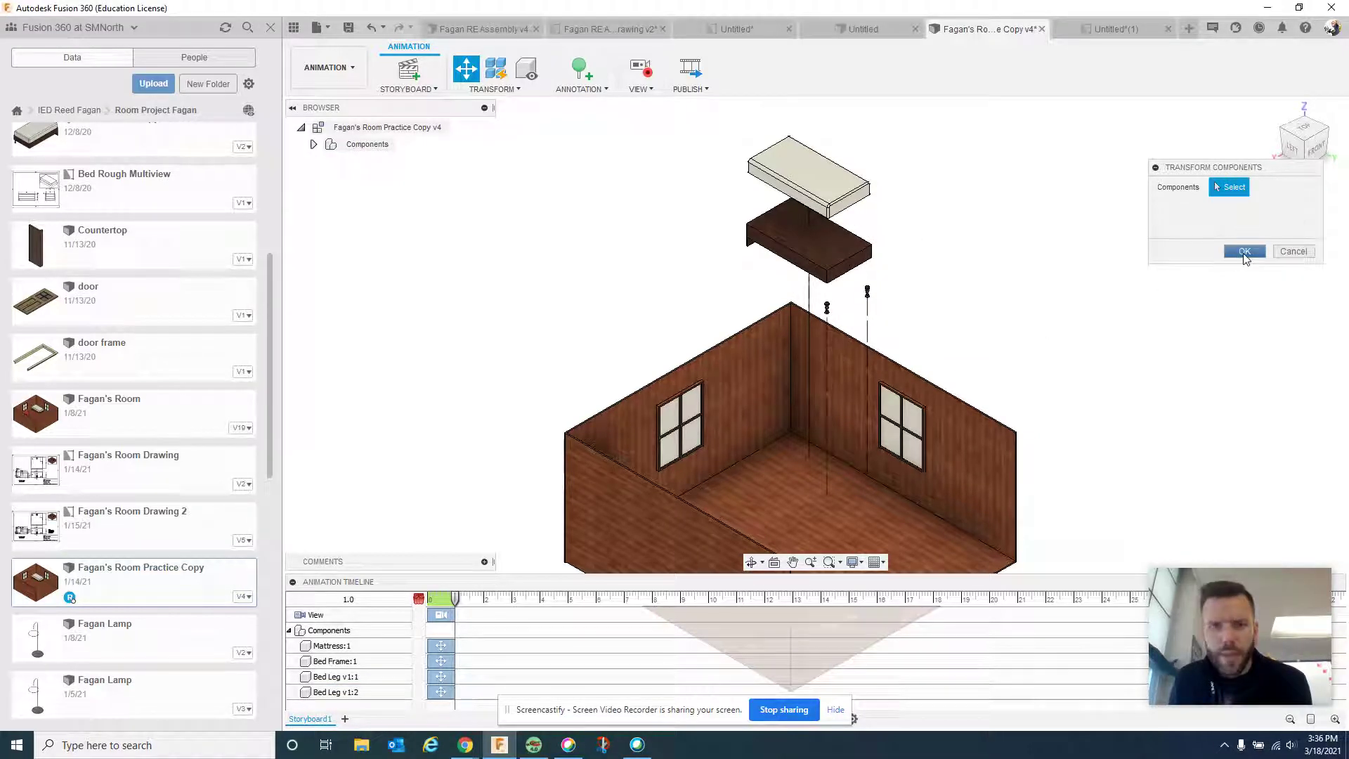
- Finish the component transform and rename the storyboard as Exploded View
click(1244, 253)
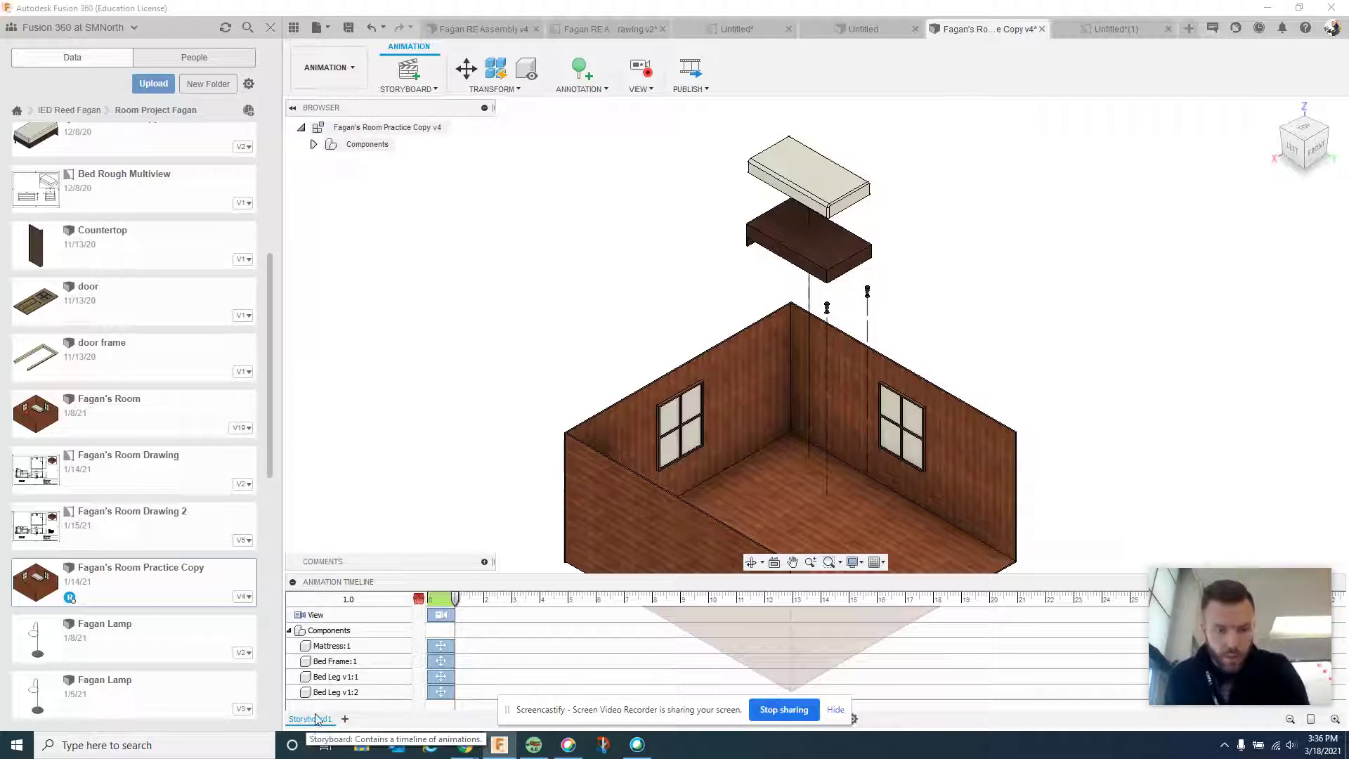
key(ctrl)
key(ctrl)
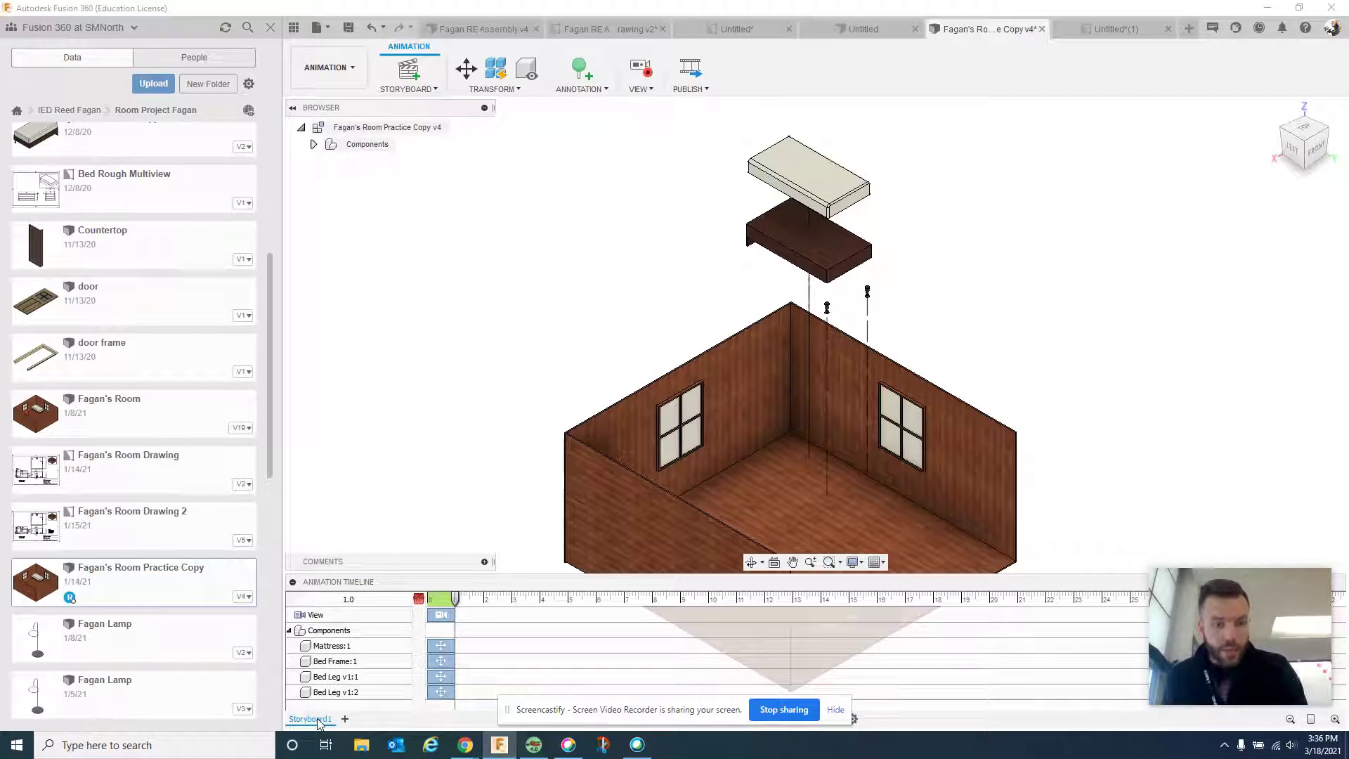
double_click(318, 720)
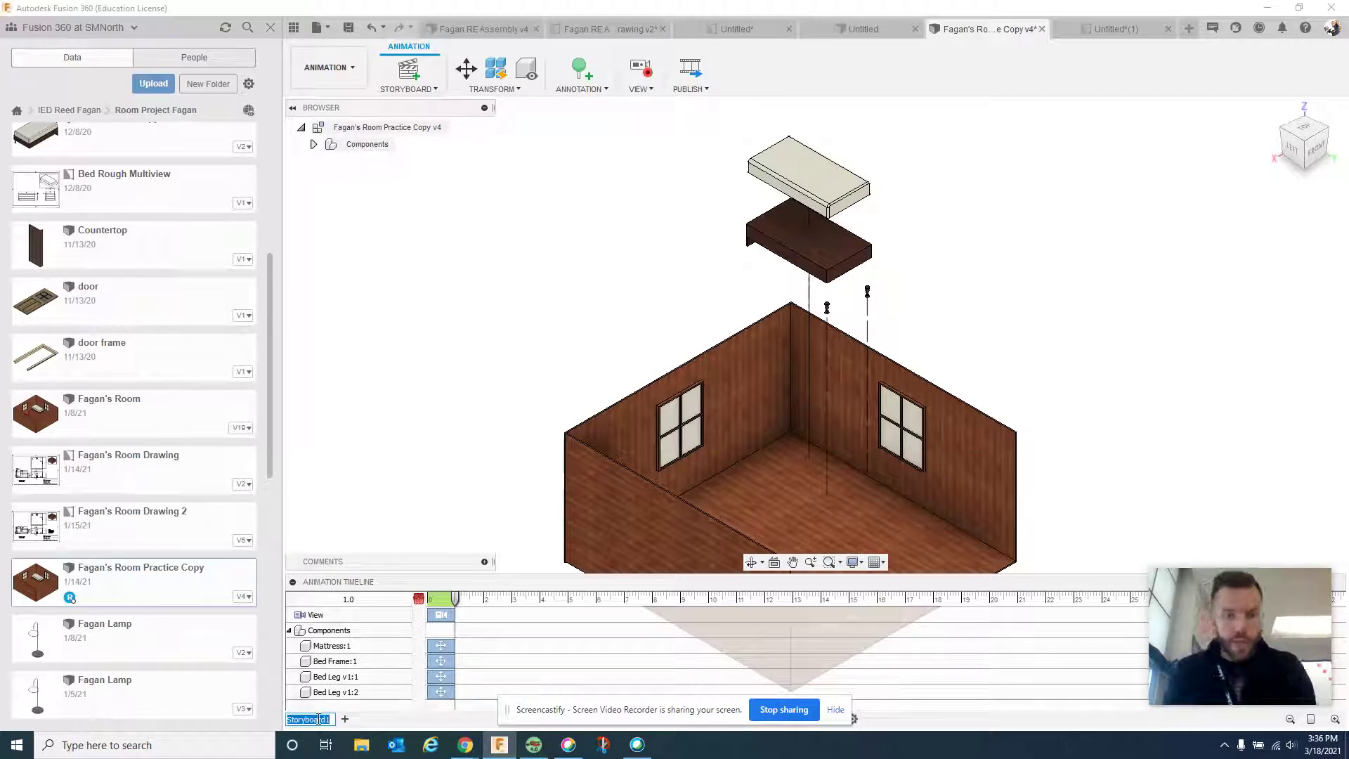
text(Exploded View)
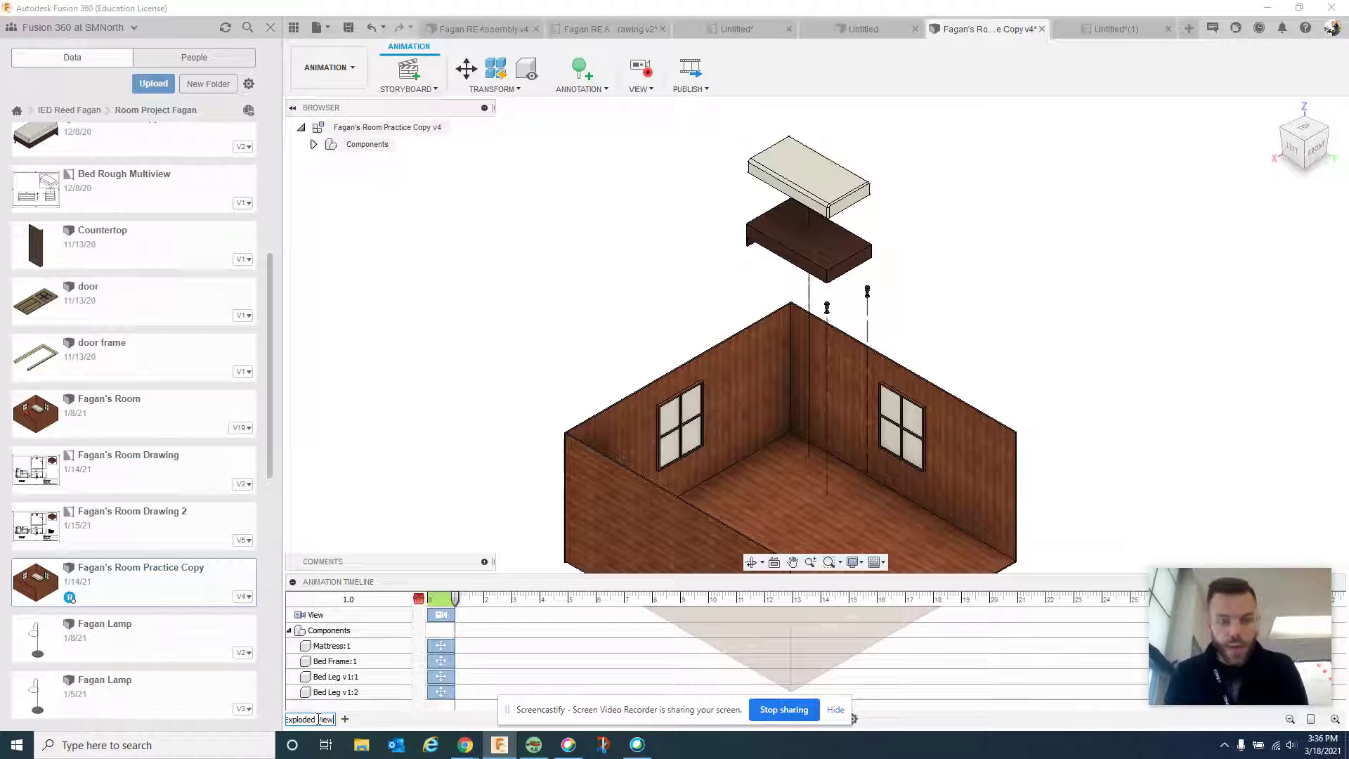
key(Return)
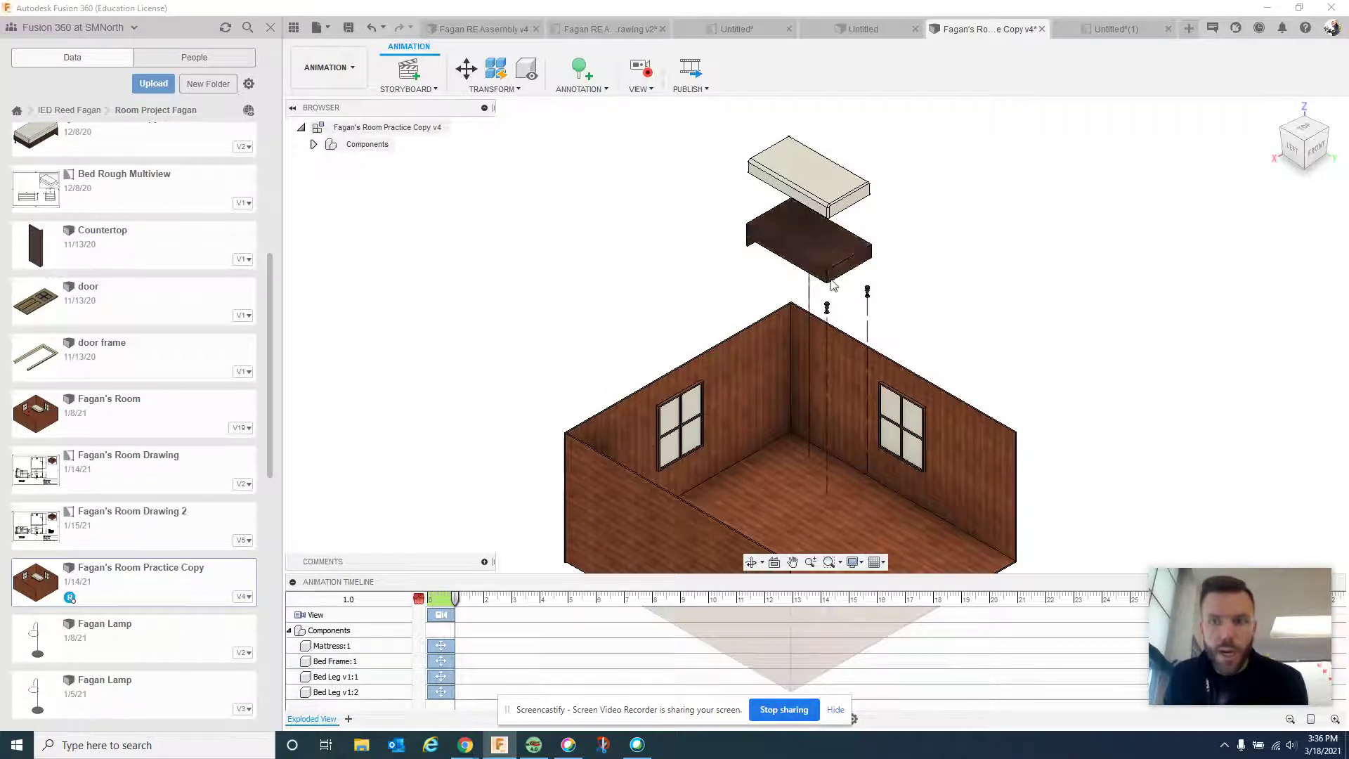
- Save the room design as a new version and update the unsaved drawing's reference to the latest version
click(349, 28)
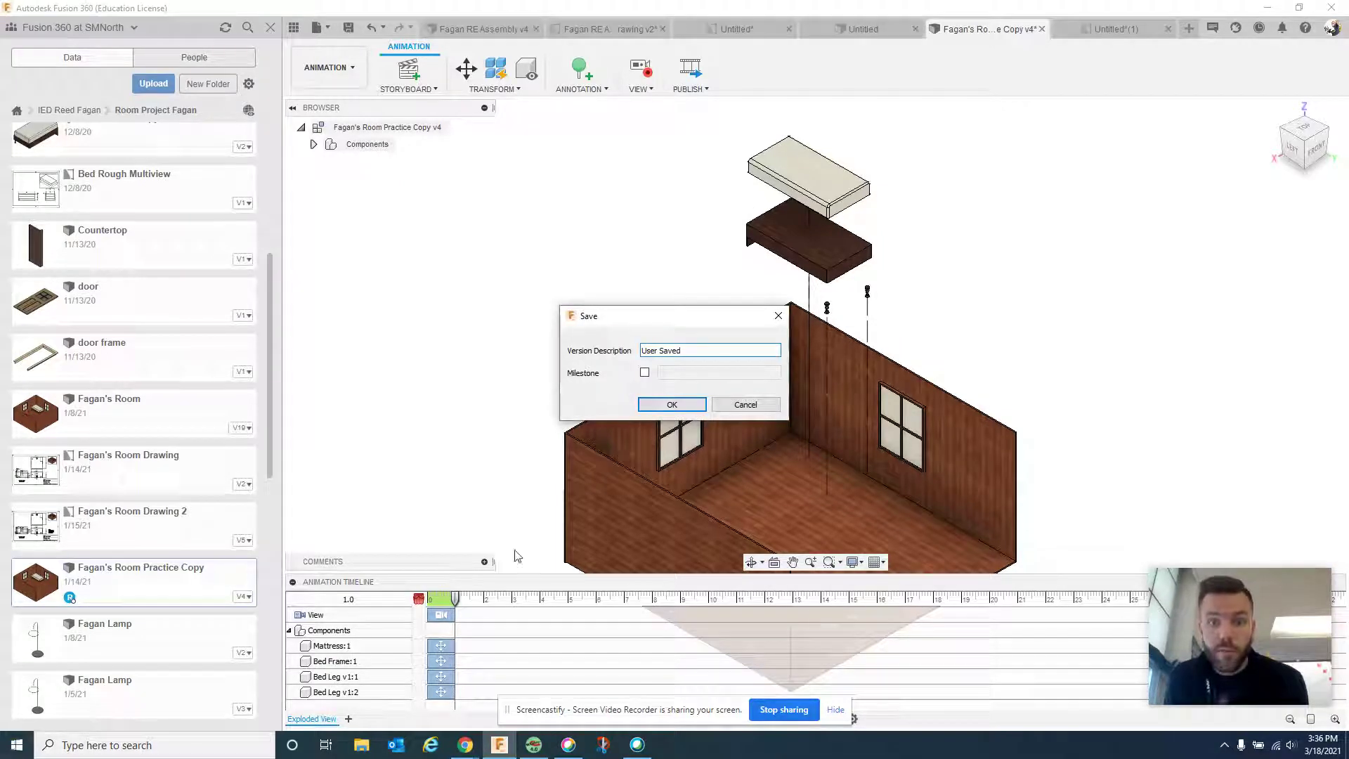
click(685, 410)
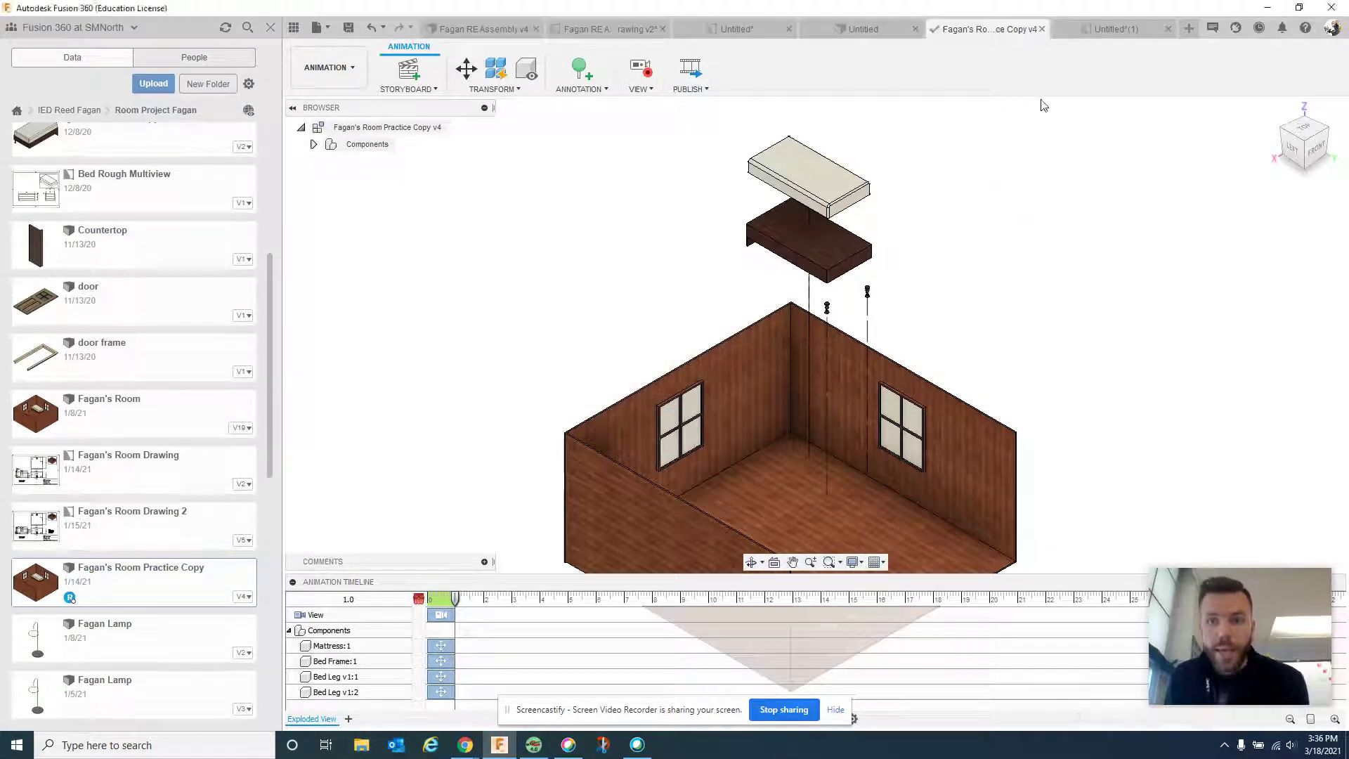
click(1110, 26)
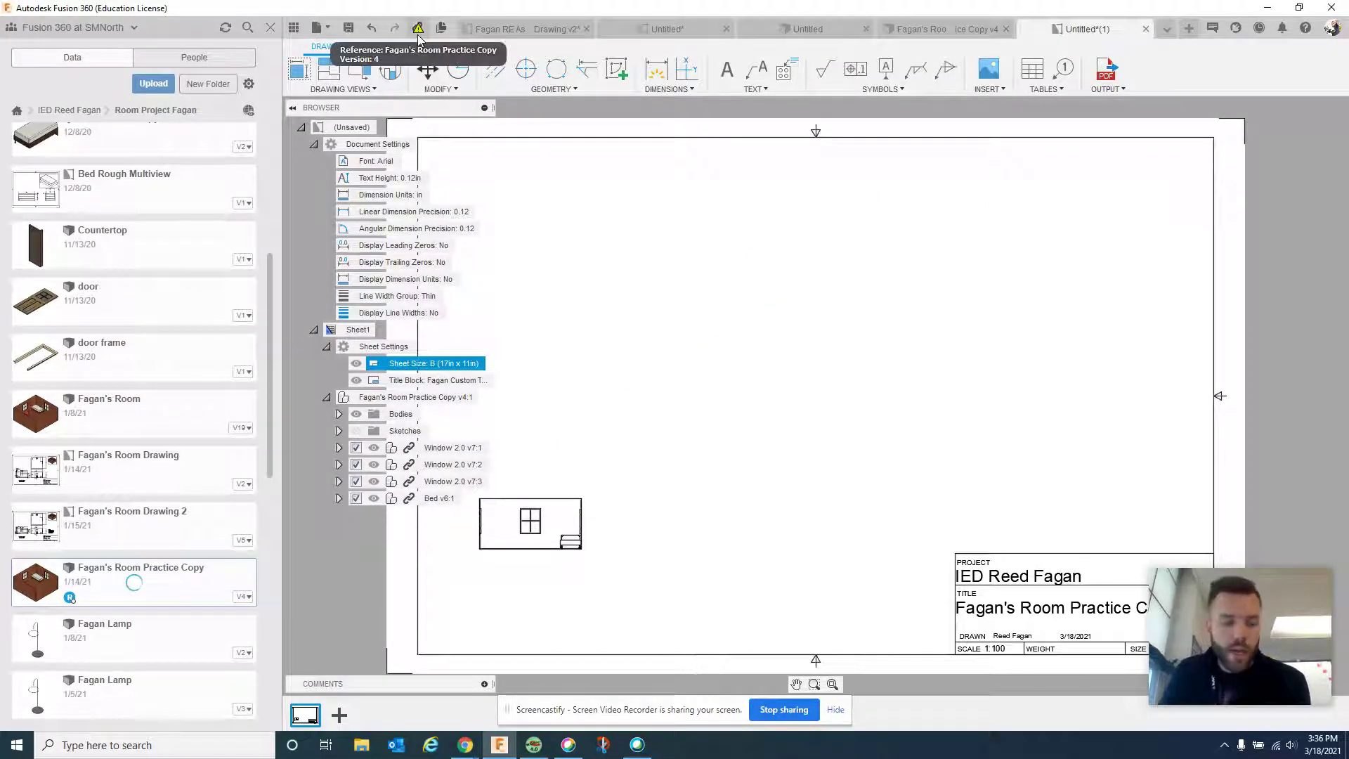
key(ctrl)
key(ctrl)
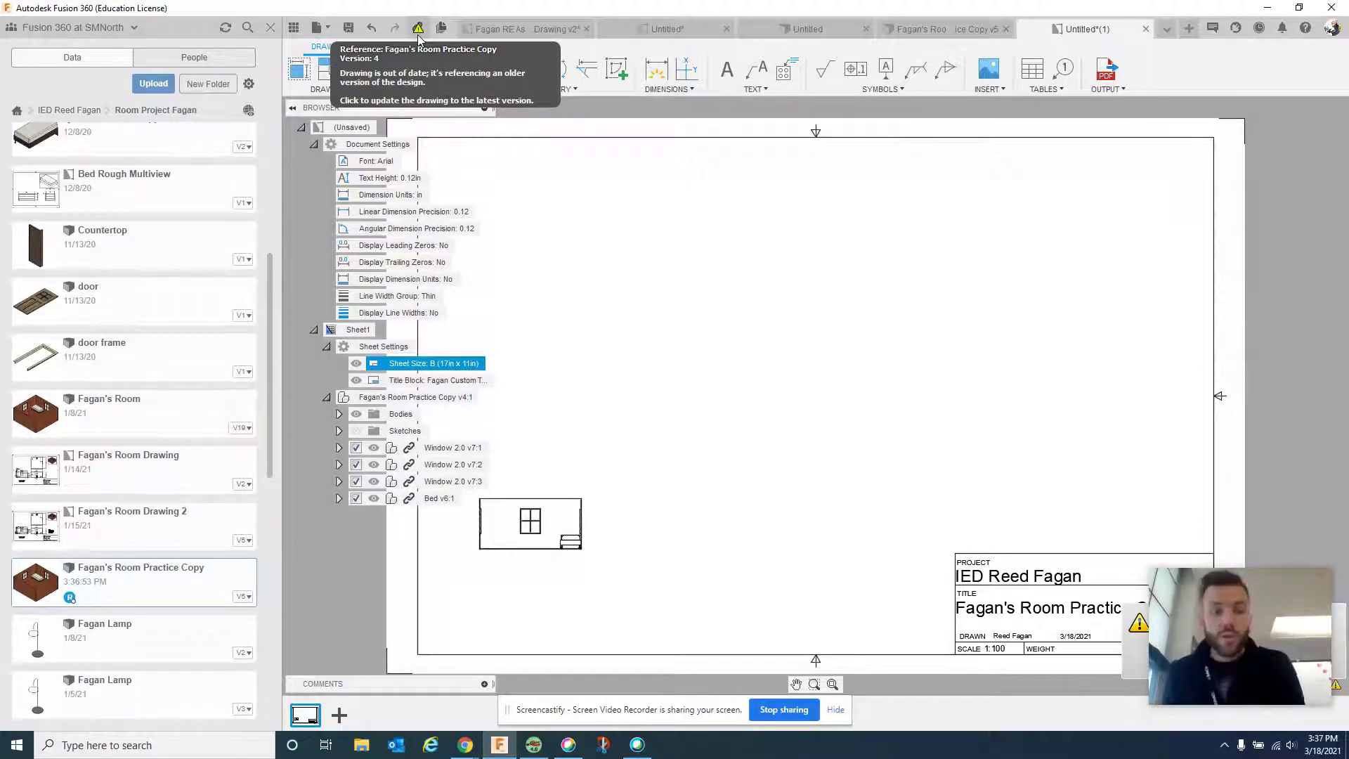
click(417, 29)
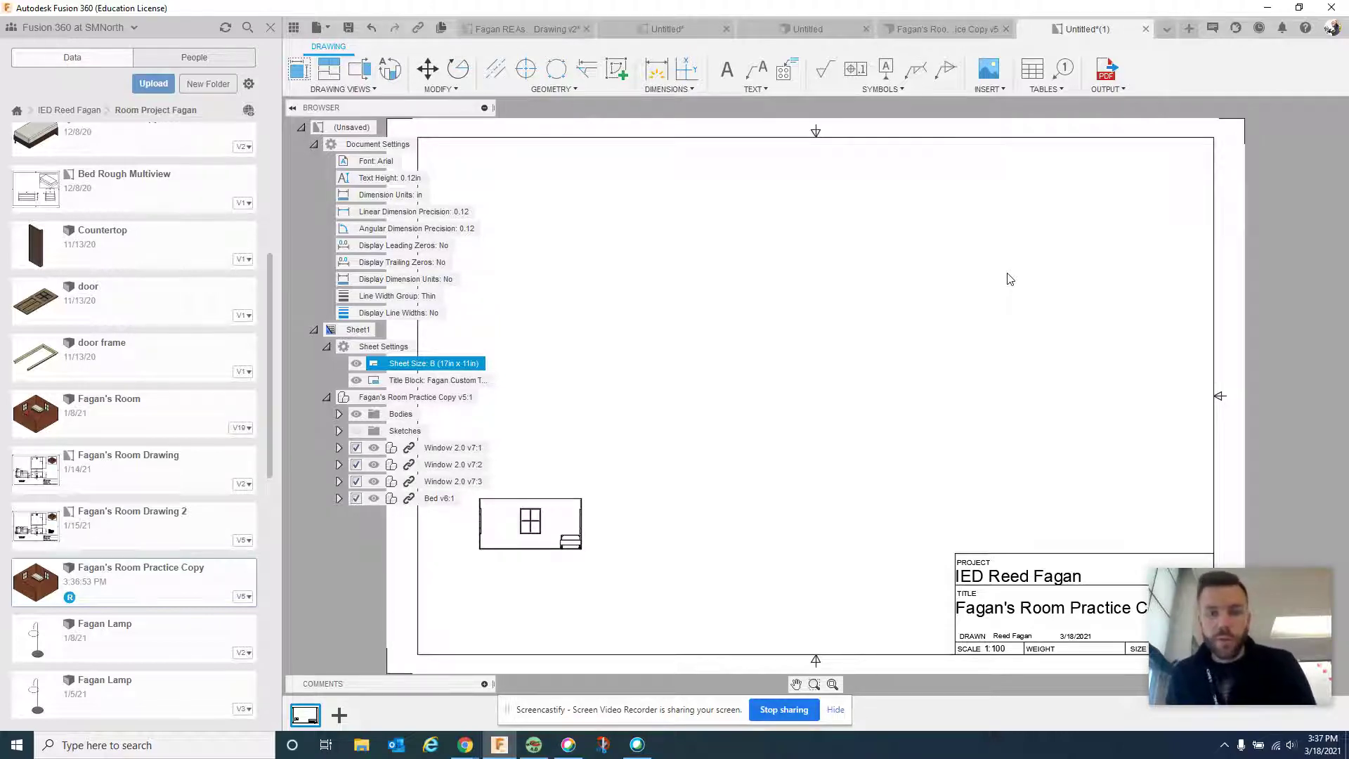
- Check the exploded view instructions in Chrome, return to the drawing in Fusion 360 and place a base view using the Exploded View representation above the title block
key(alt+Tab)
key(alt+Tab)
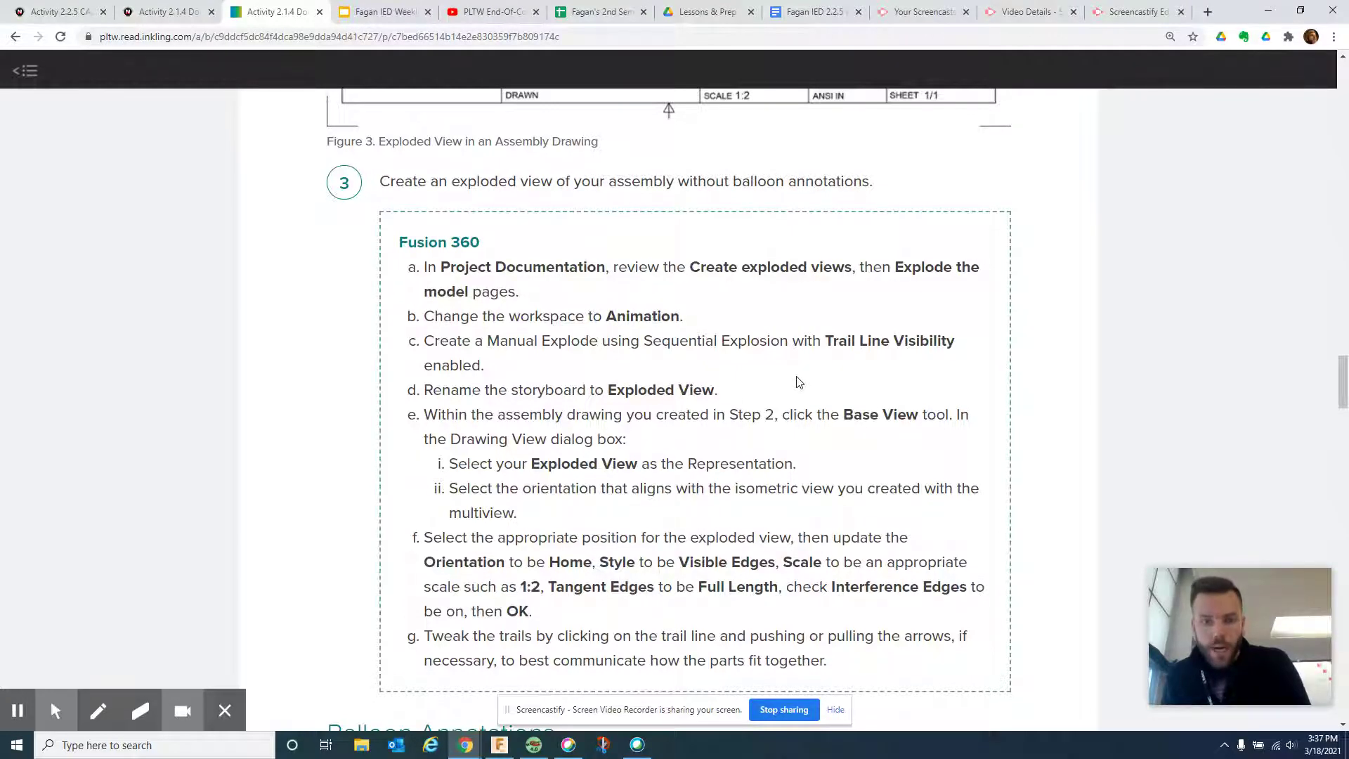
key(alt+Tab)
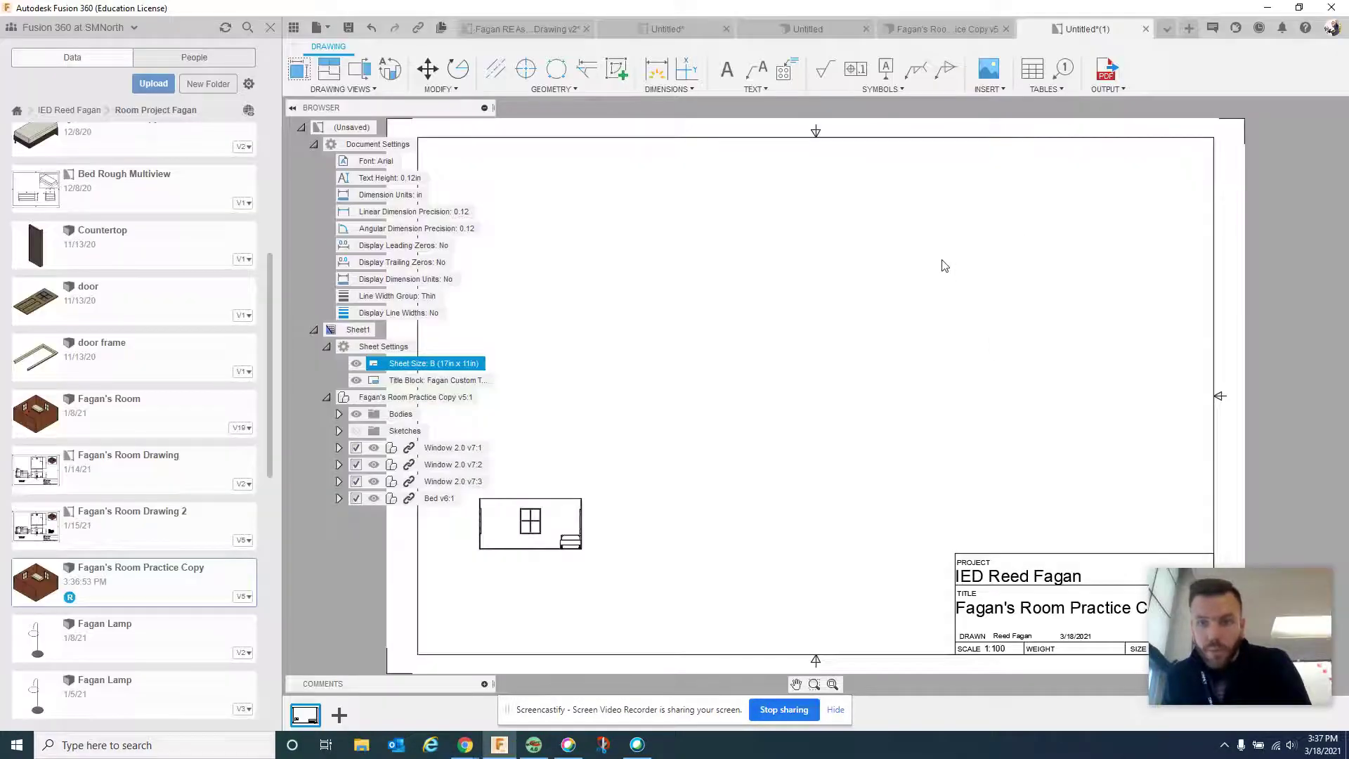
right_click(975, 288)
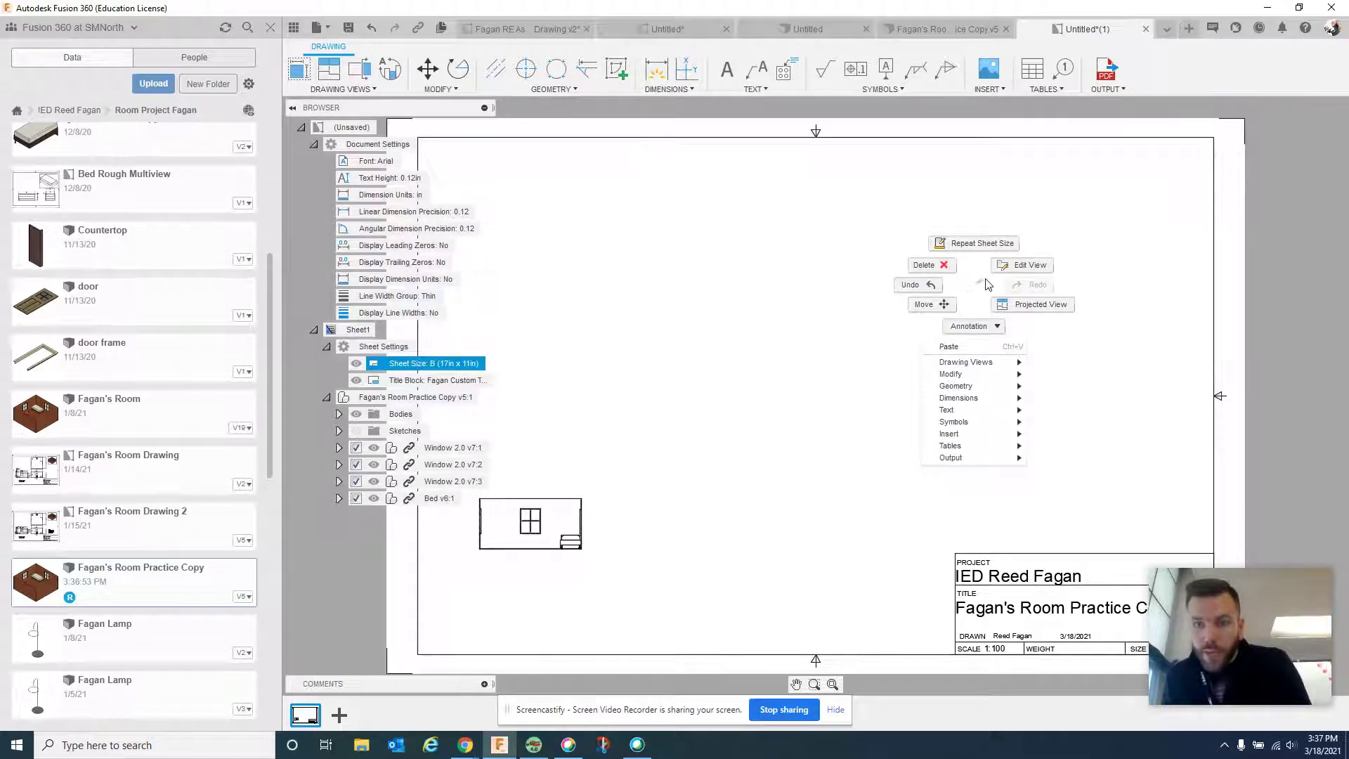
click(982, 283)
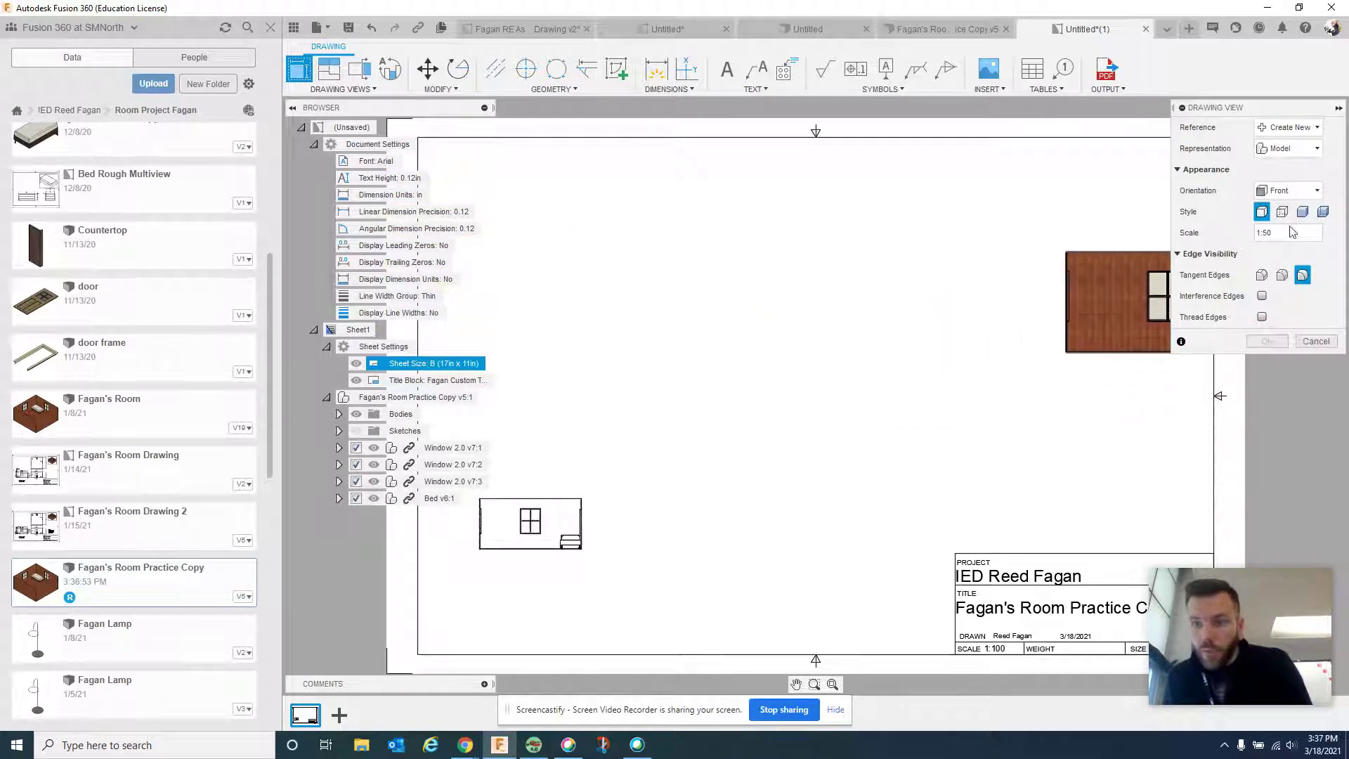
click(1316, 149)
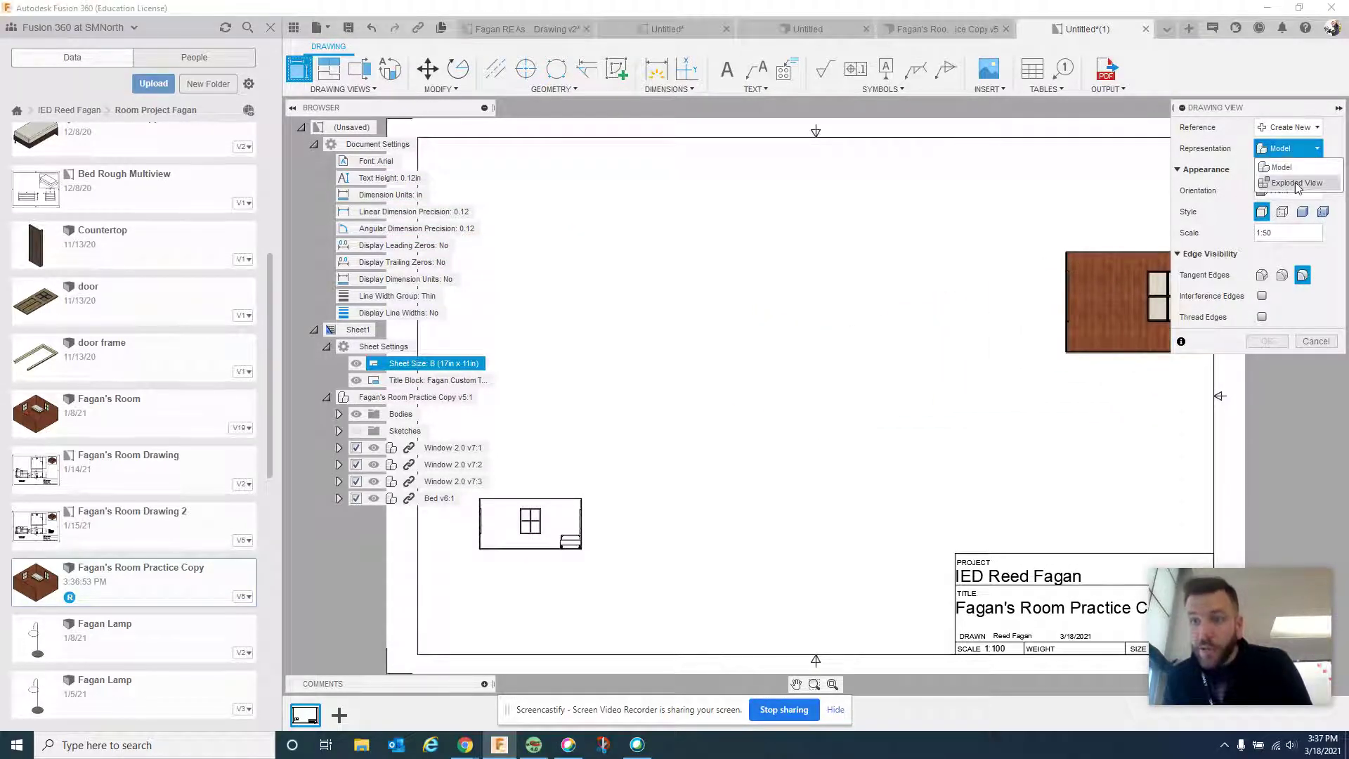
click(1282, 167)
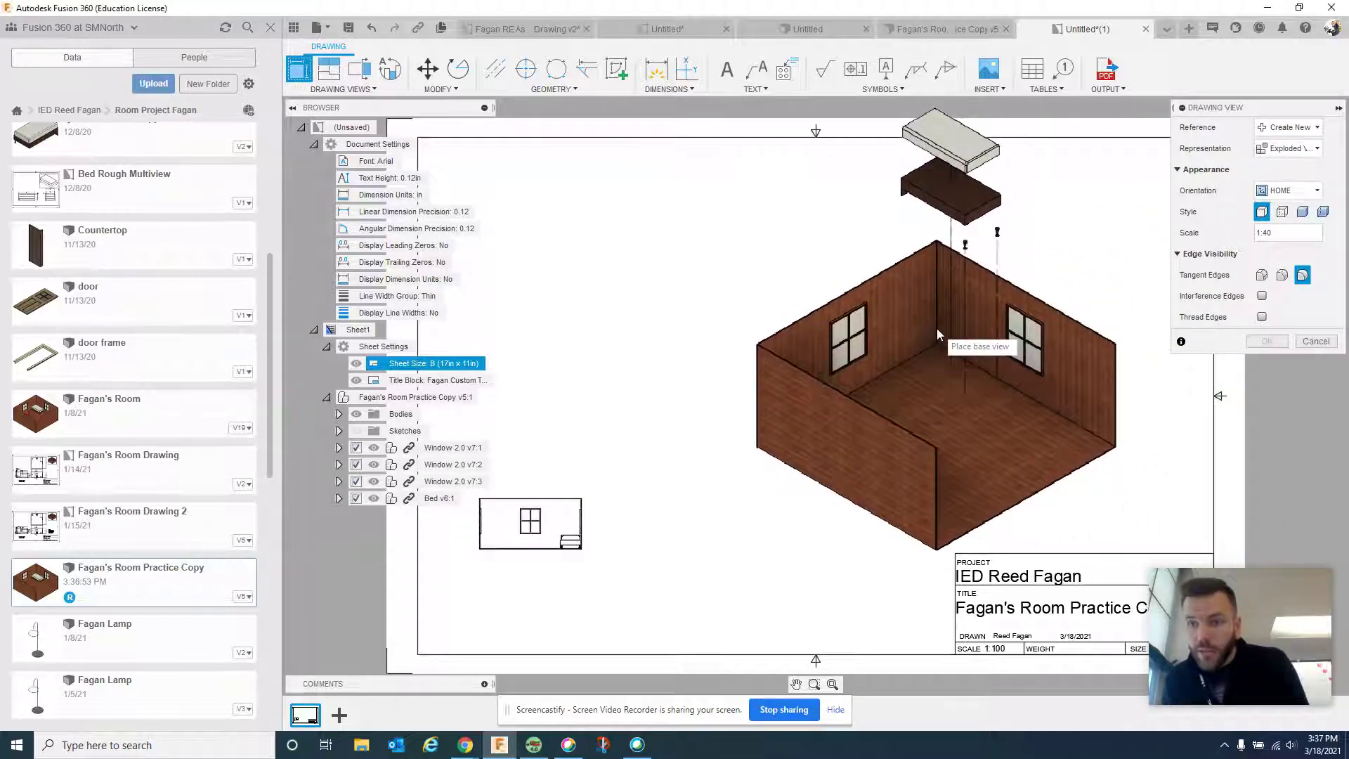
click(937, 327)
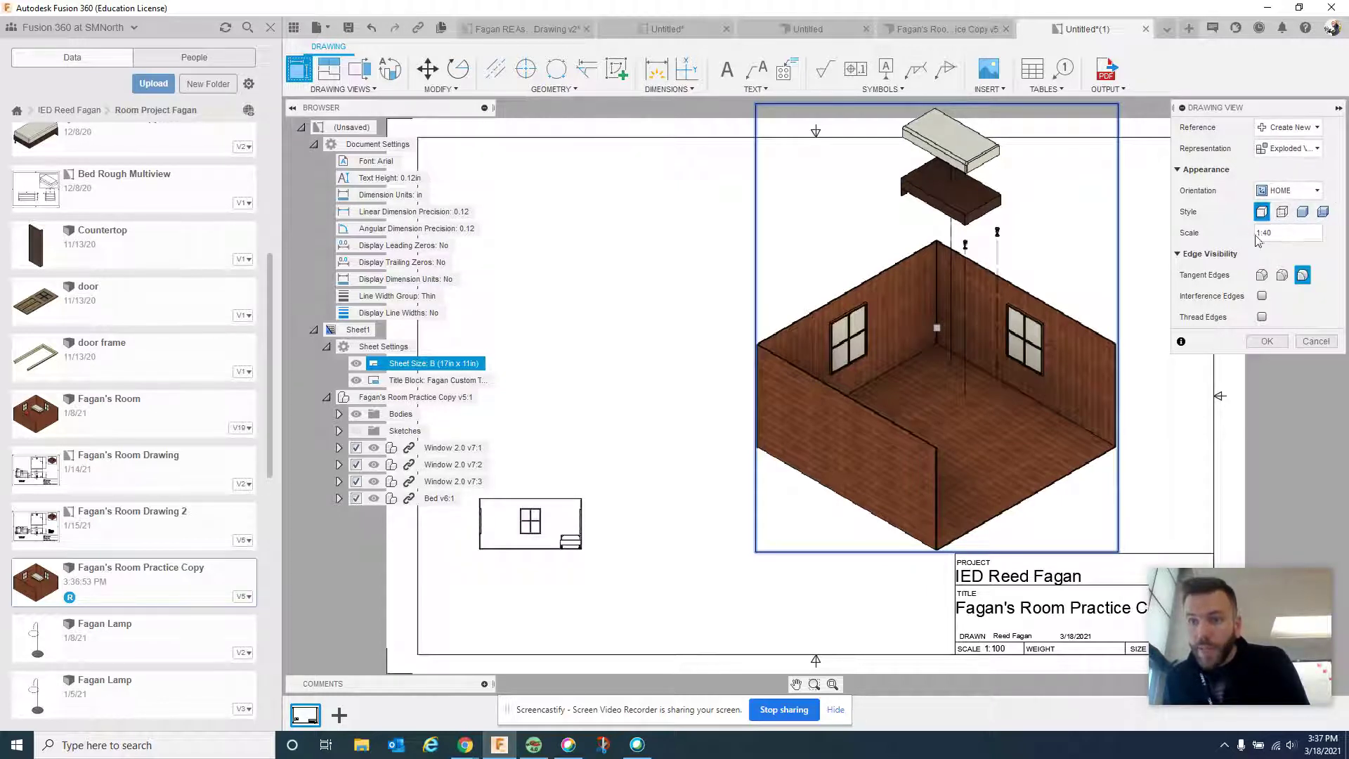
- Set the exploded view's tangent edges to Full Length, enable interference edges and thread edges, and create the view
click(1261, 276)
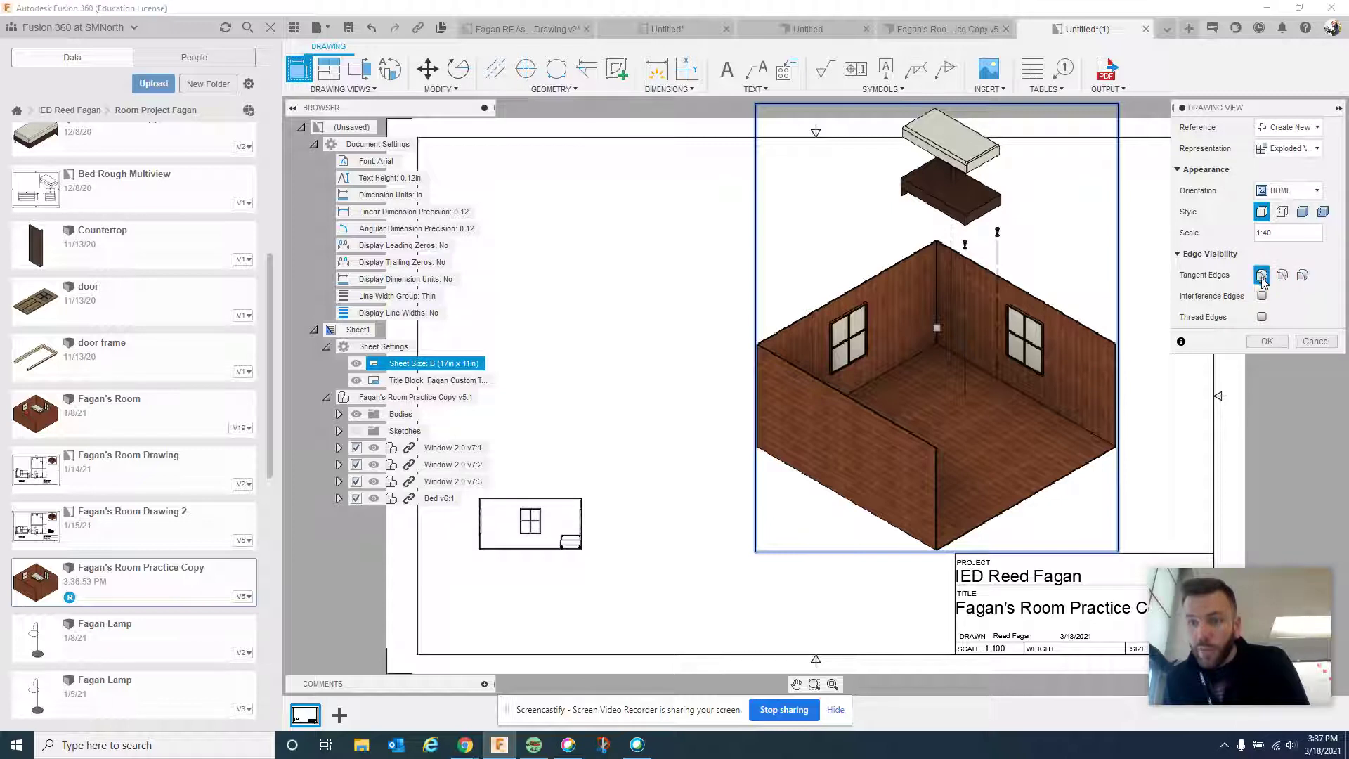
click(1262, 296)
click(1261, 317)
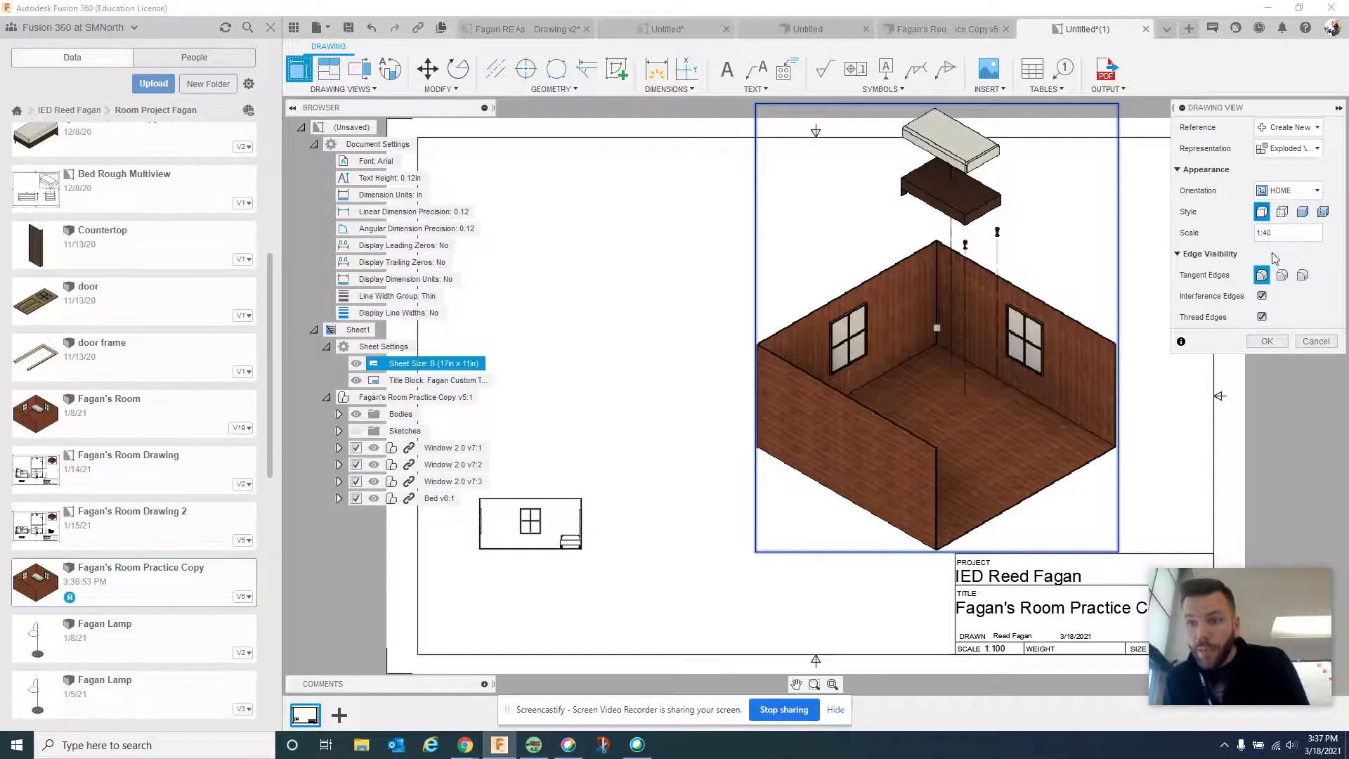
click(1265, 341)
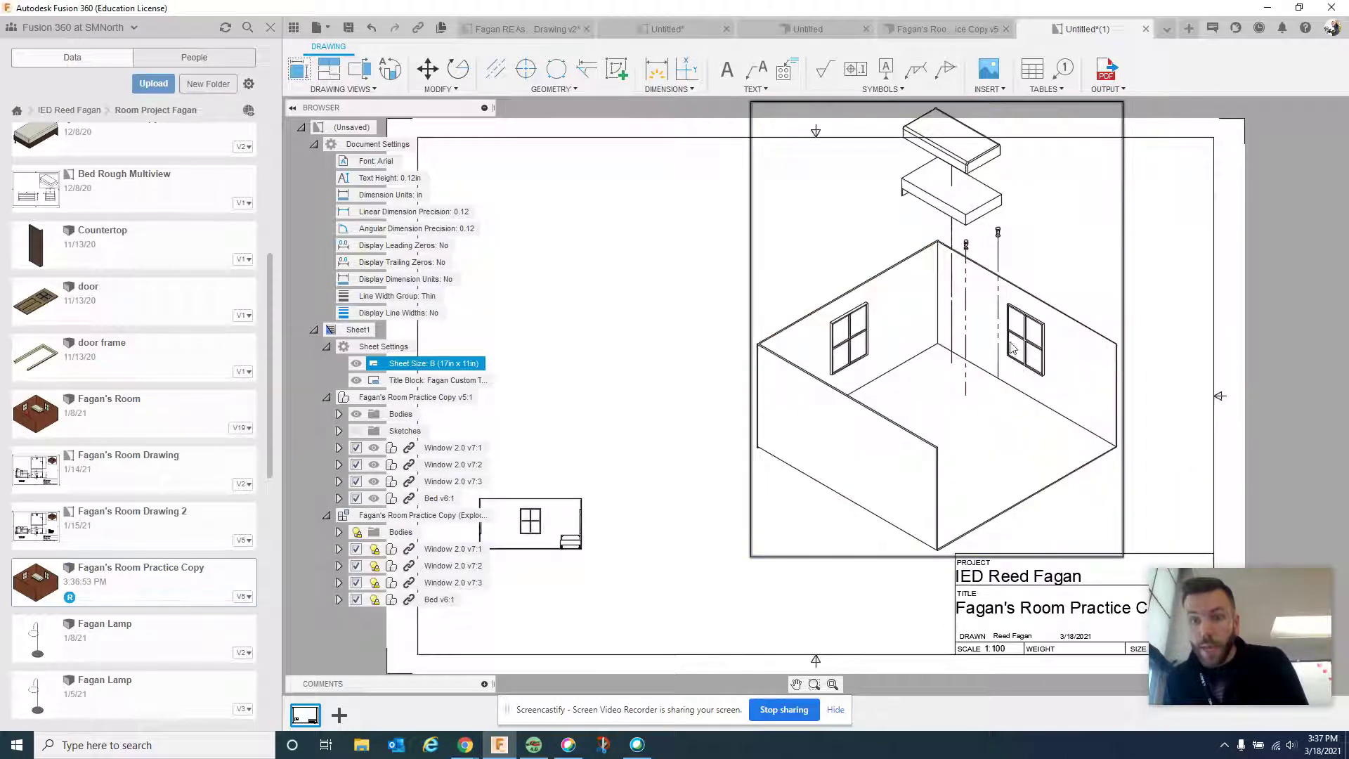